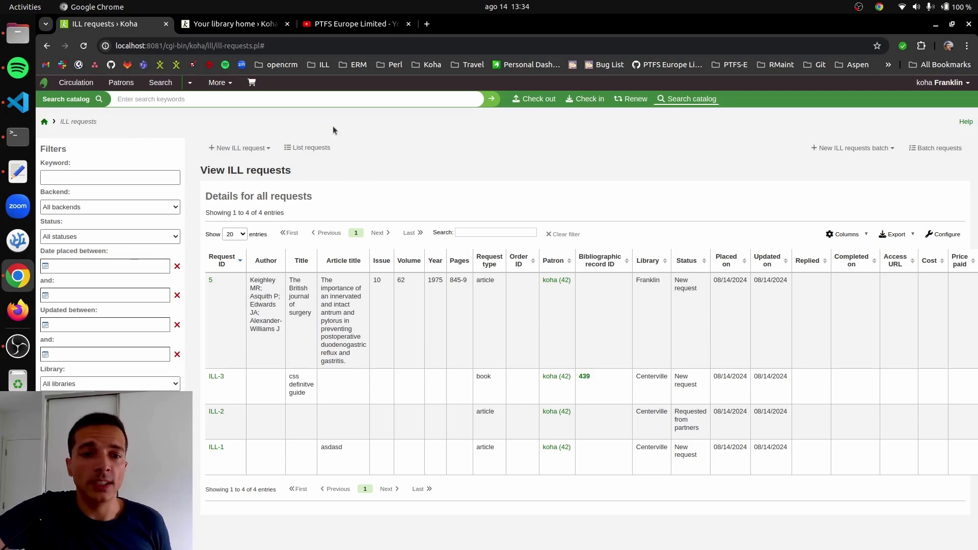
Look over the new ILL request backends and the new batch form in the staff interface without creating anything.
left_click(229, 24)
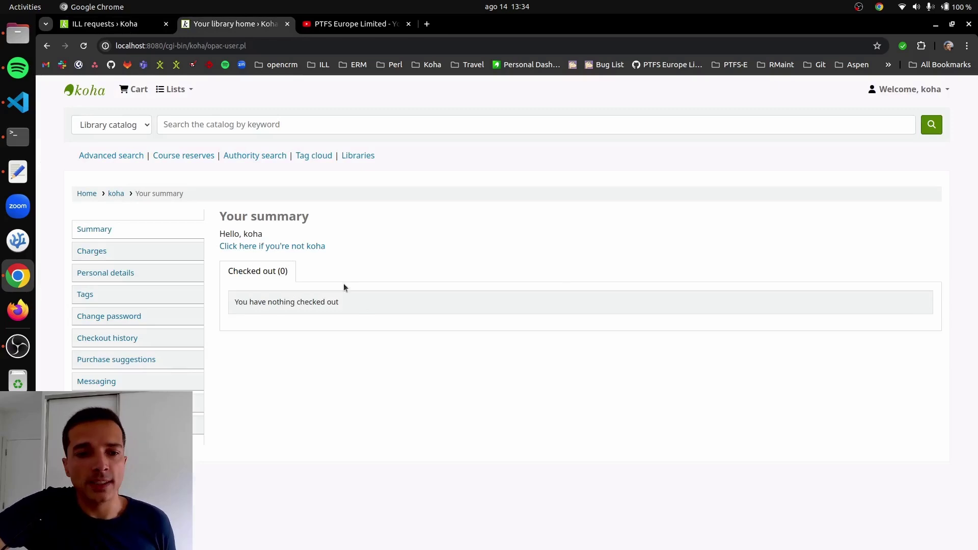
left_click(133, 26)
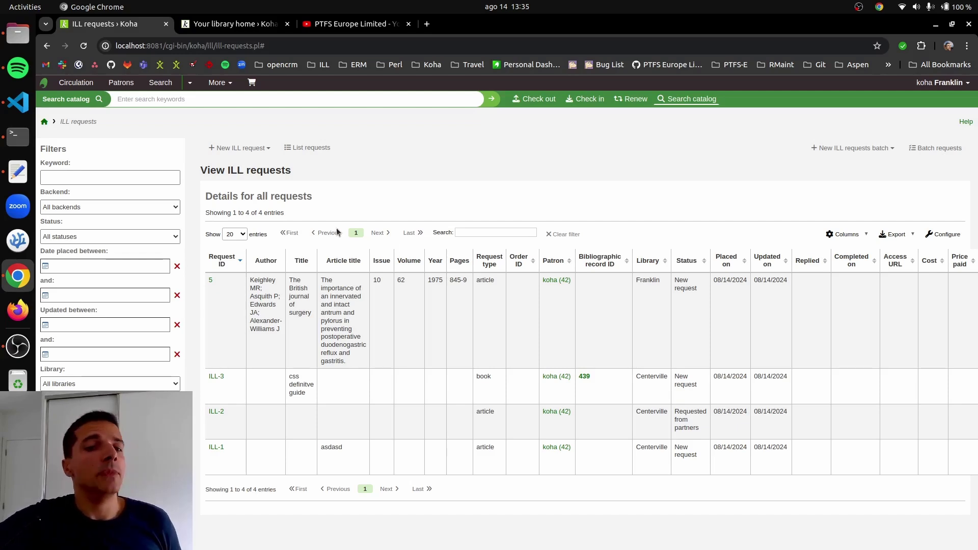
left_click(240, 148)
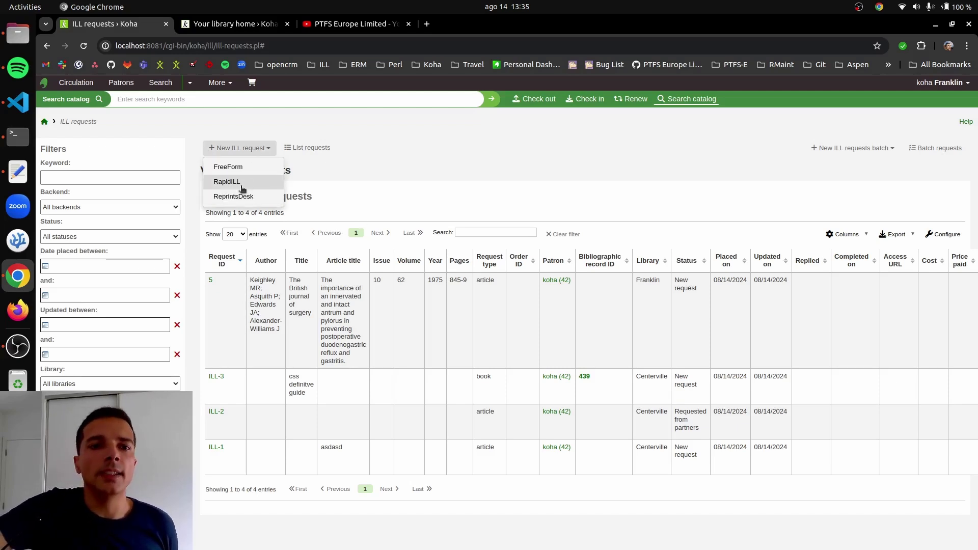
left_click(326, 179)
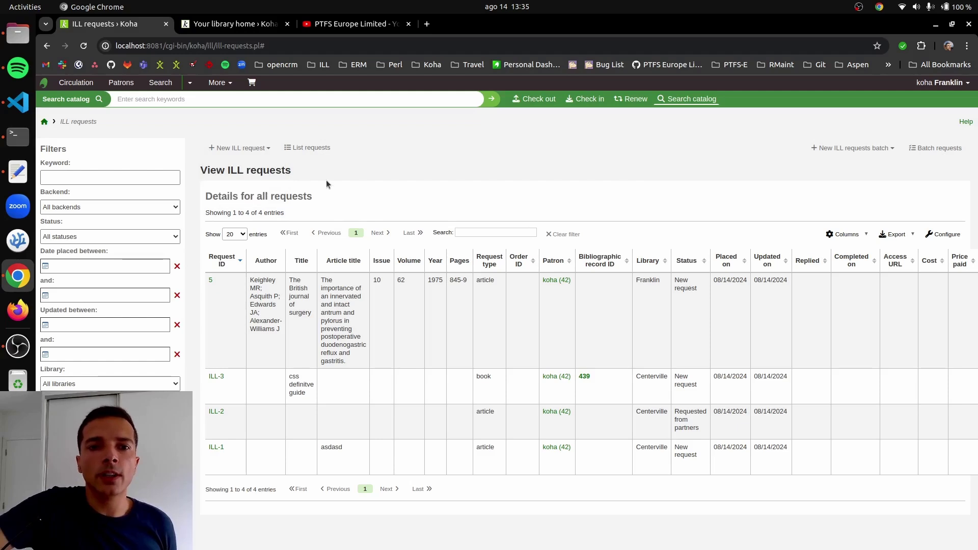
left_click(832, 147)
left_click(837, 169)
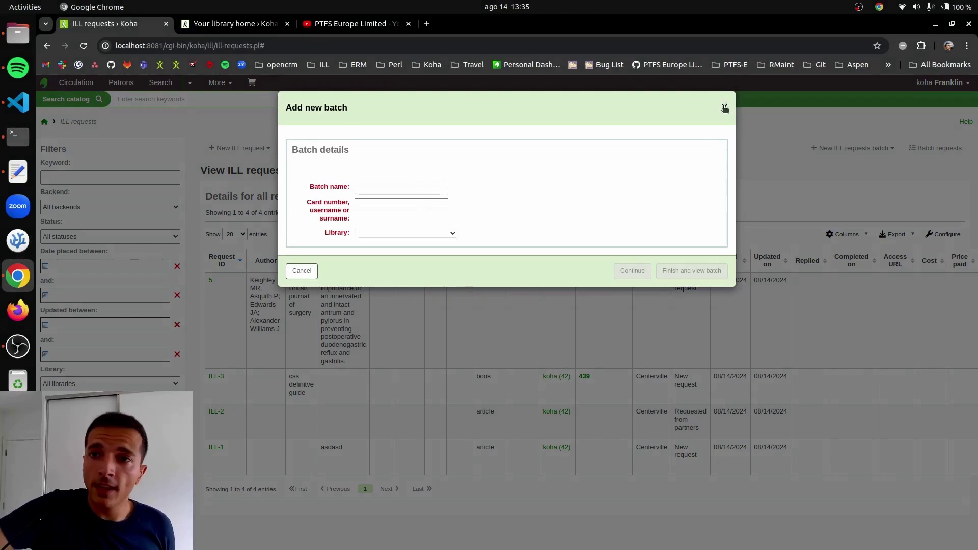
left_click(724, 108)
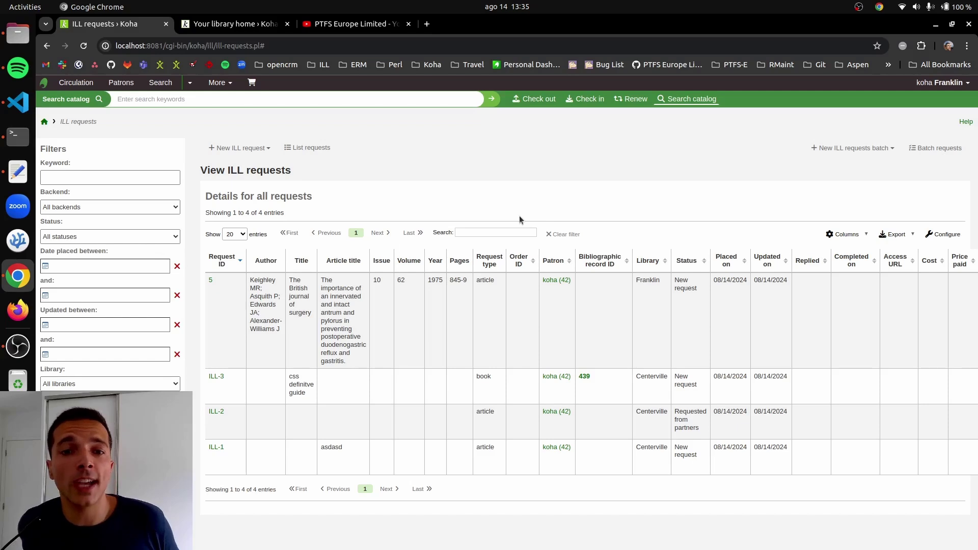
Start a new FreeForm interlibrary loan request from the patron's OPAC account and set its type to Journal article.
key("ctrl+Tab")
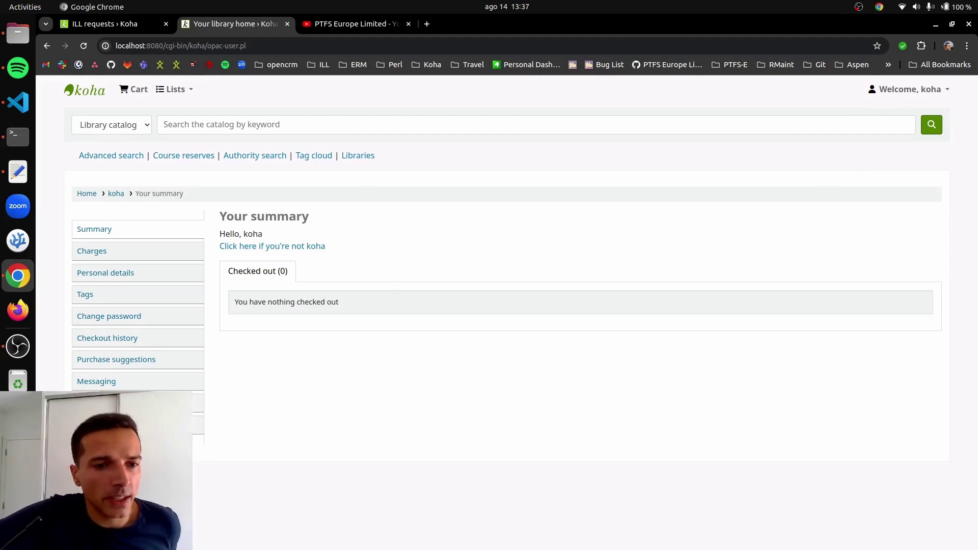
left_click(102, 424)
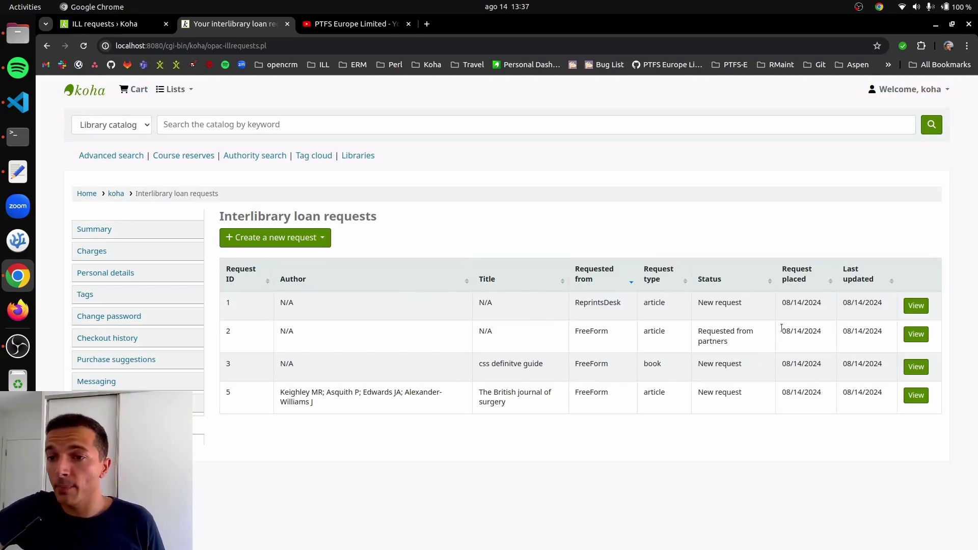
left_click(321, 239)
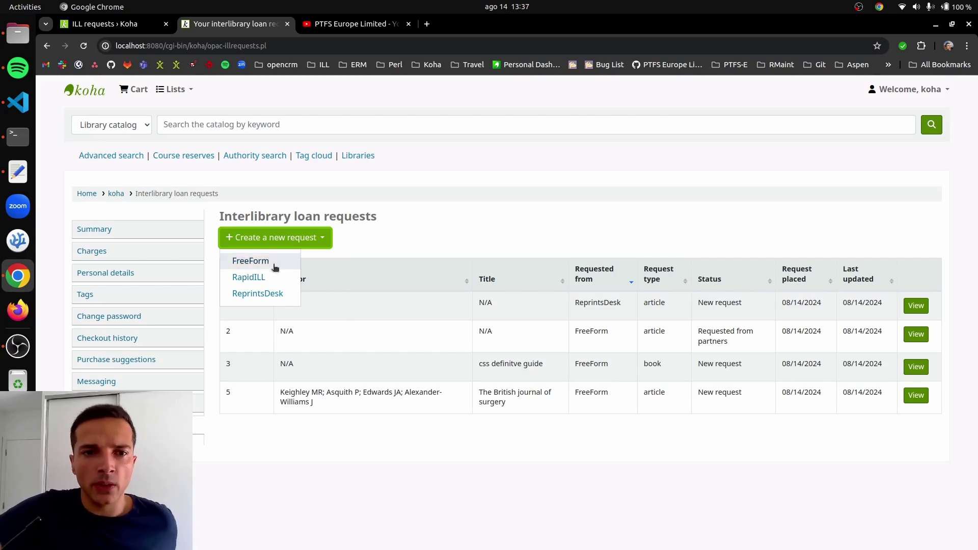
left_click(254, 262)
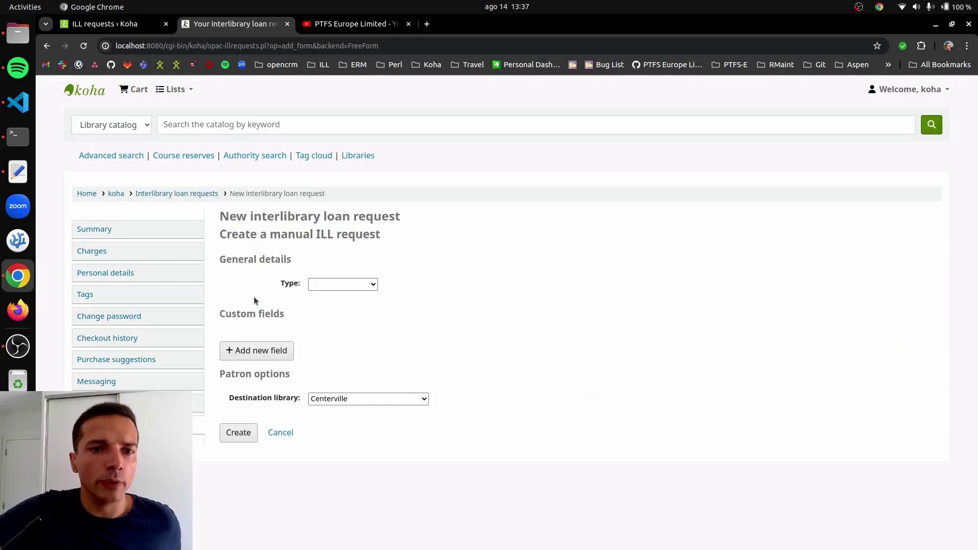
left_click(340, 284)
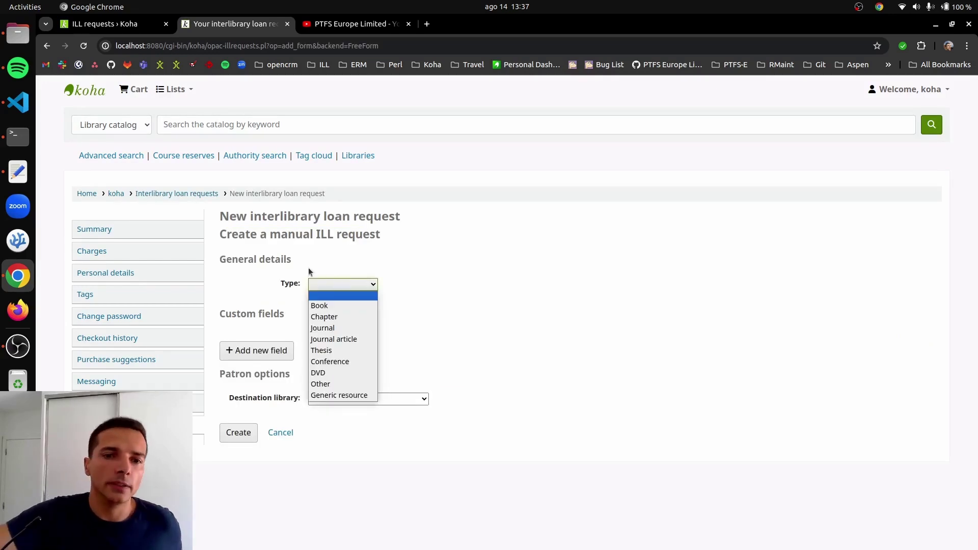
left_click(336, 339)
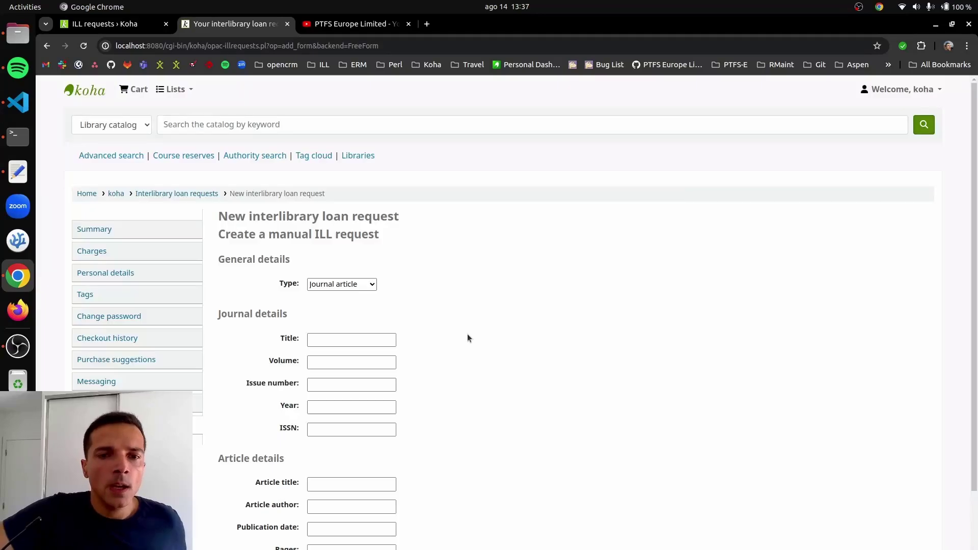
Enter the journal title "farmers weekly" and the article title "health benefits of carrots", and submit the request.
scroll(466, 335, "down", 2)
scroll(459, 351, "up", 1)
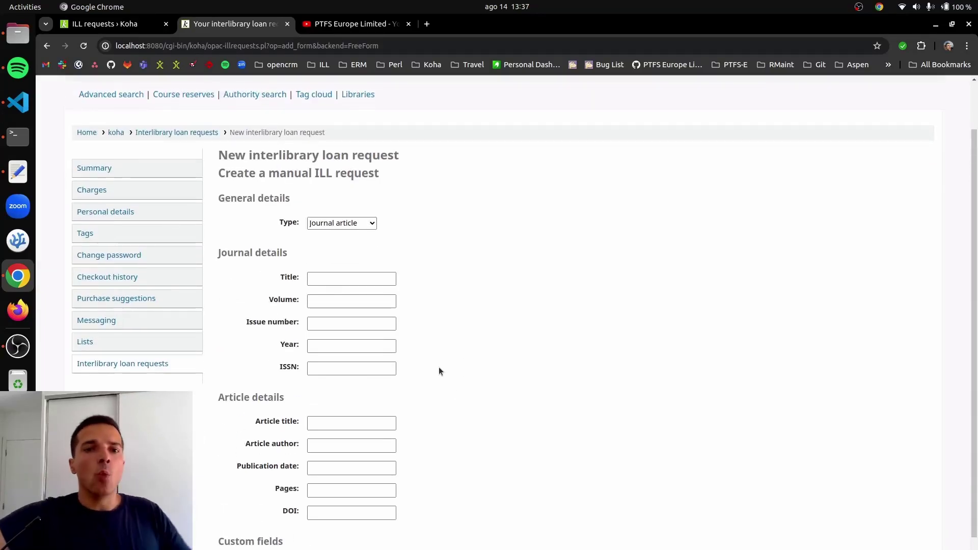
scroll(447, 395, "down", 3)
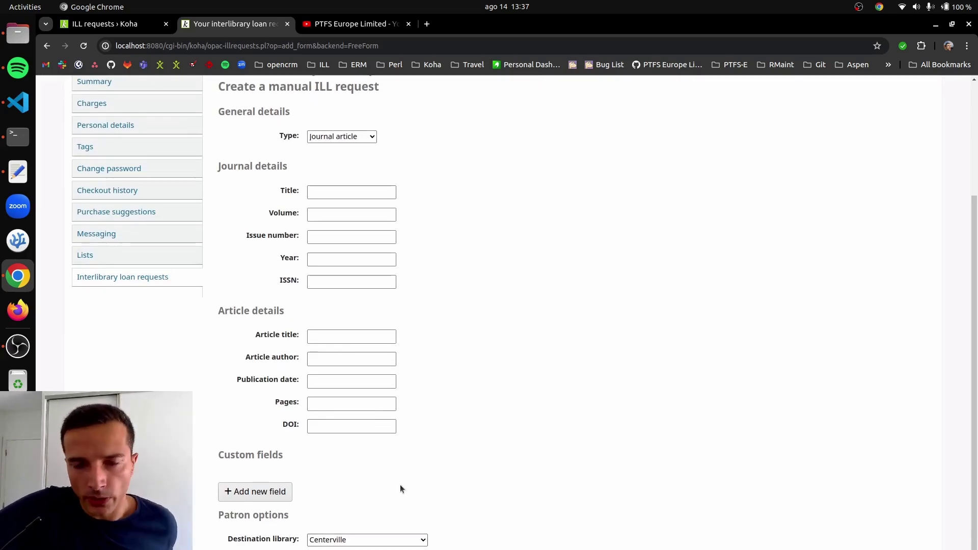
left_click(344, 194)
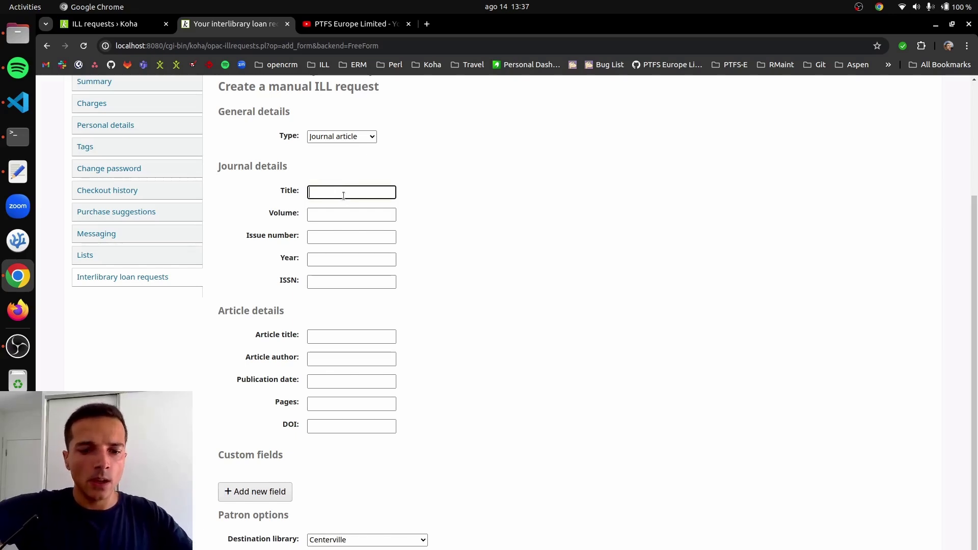
type("farmers weekly")
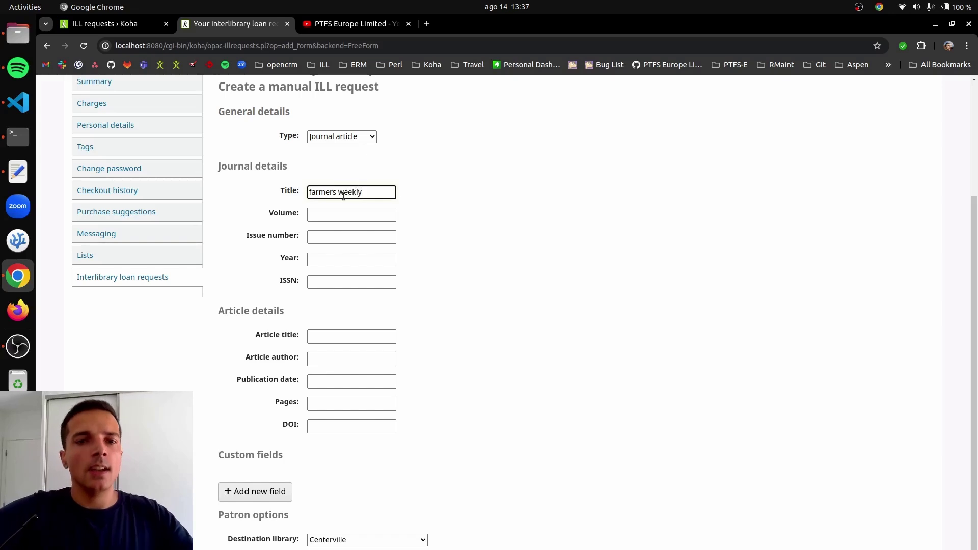
left_click(312, 337)
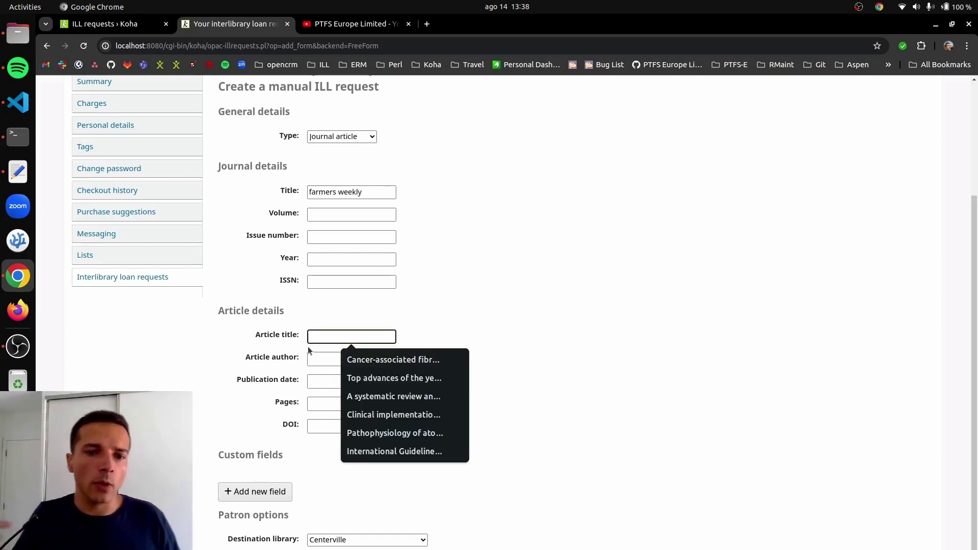
type("health")
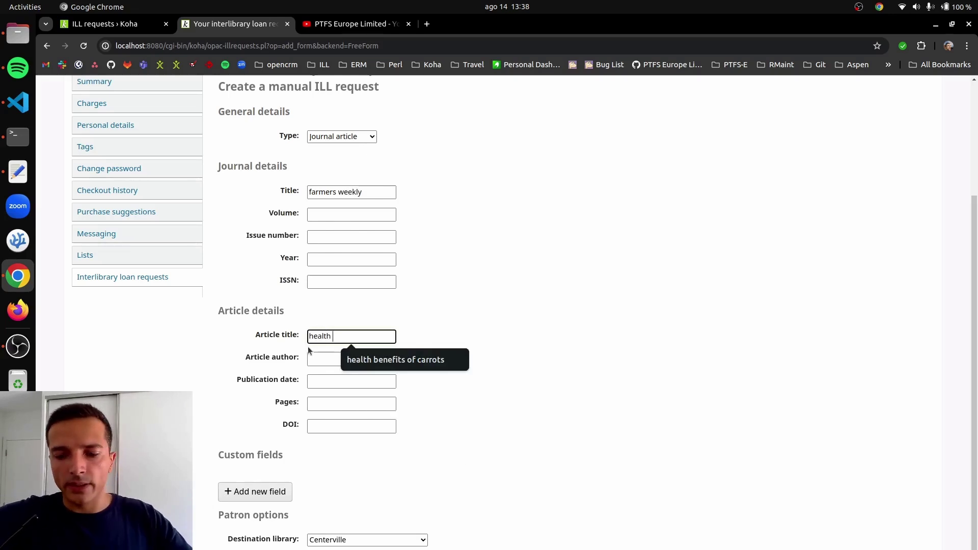
key("Down")
key("Tab")
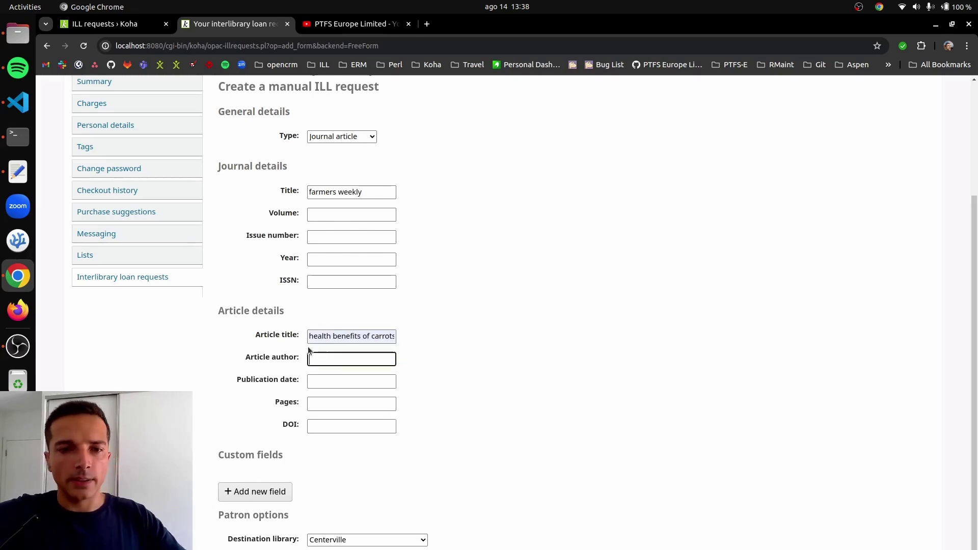
key("Return")
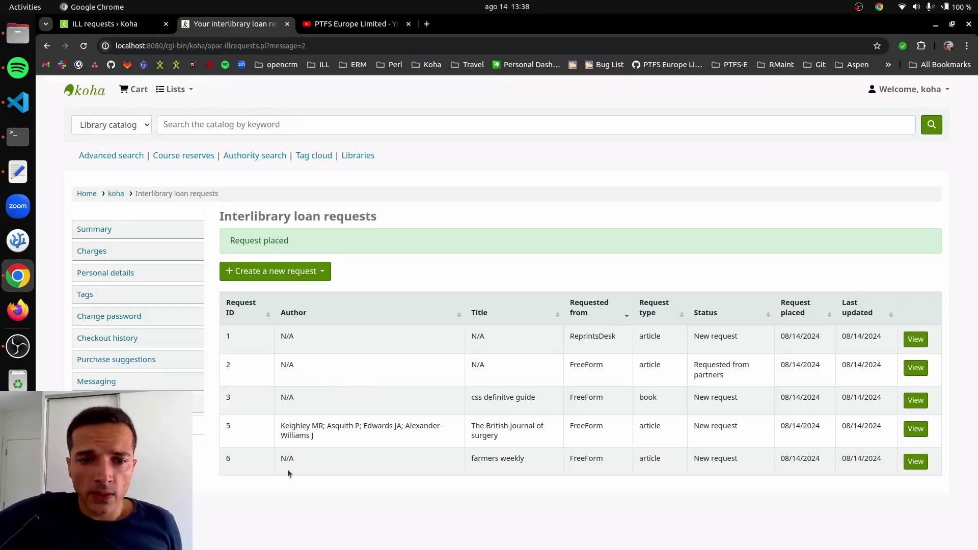
Sort the patron's interlibrary loan requests by request ID, newest first, and check the farmers weekly request's status.
left_click(247, 312)
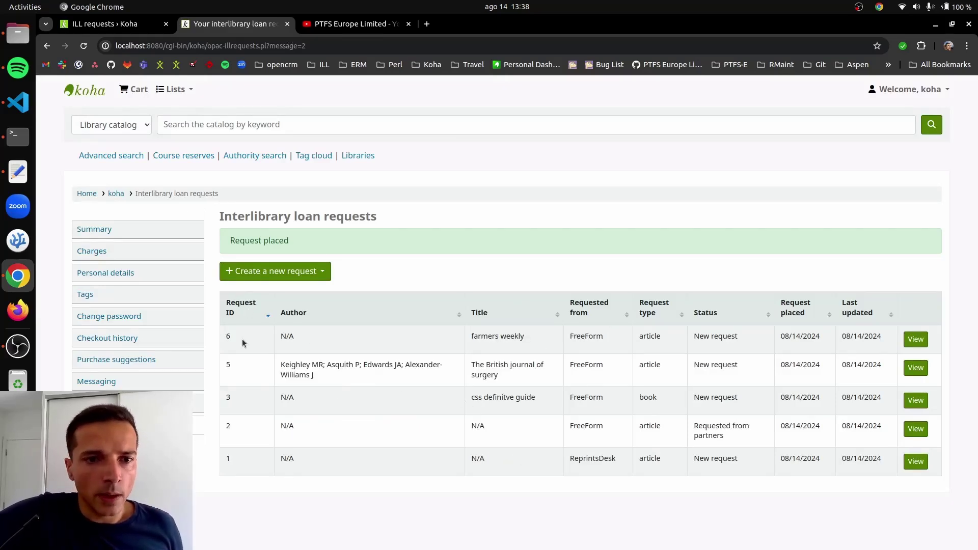
left_click_drag(243, 344, 643, 337)
left_click(706, 350)
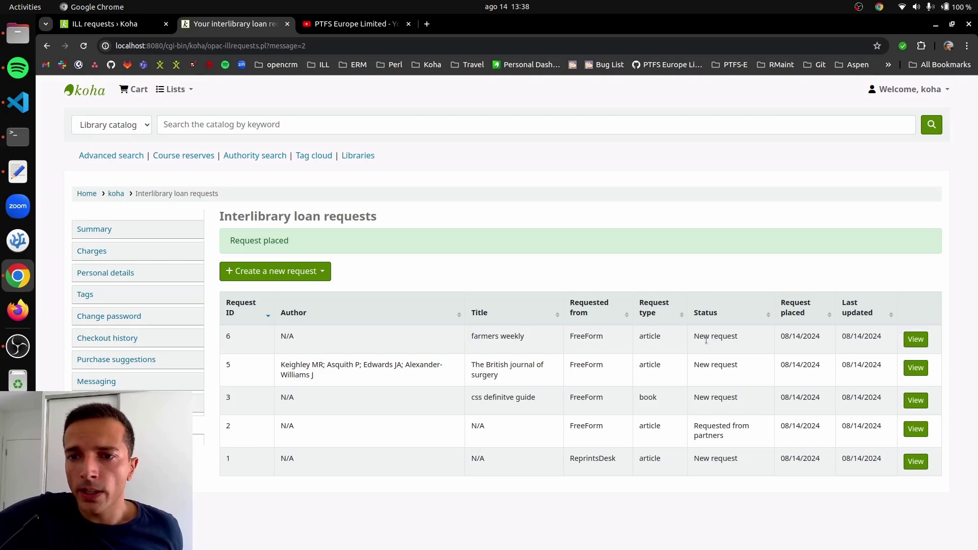
triple_click(706, 340)
left_click(719, 349)
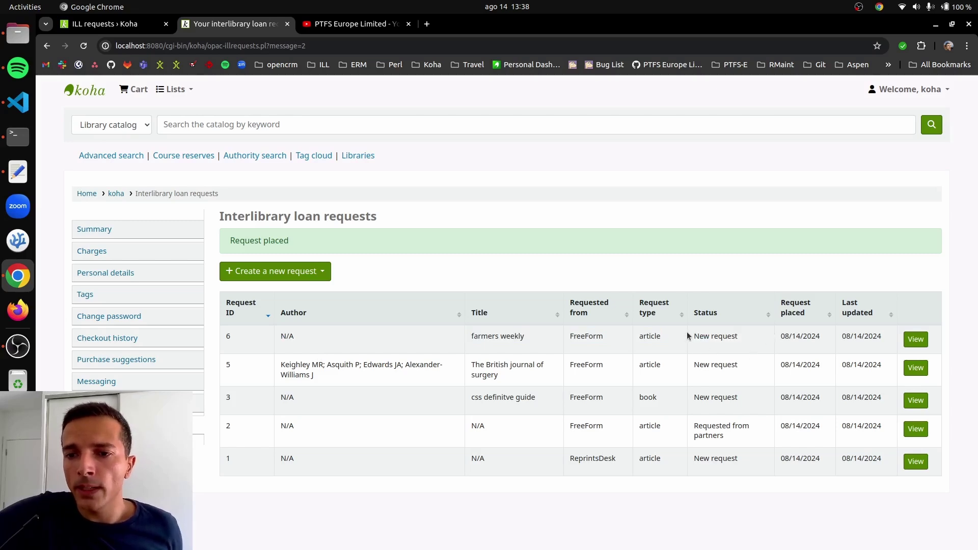
left_click_drag(687, 336, 752, 339)
left_click(752, 339)
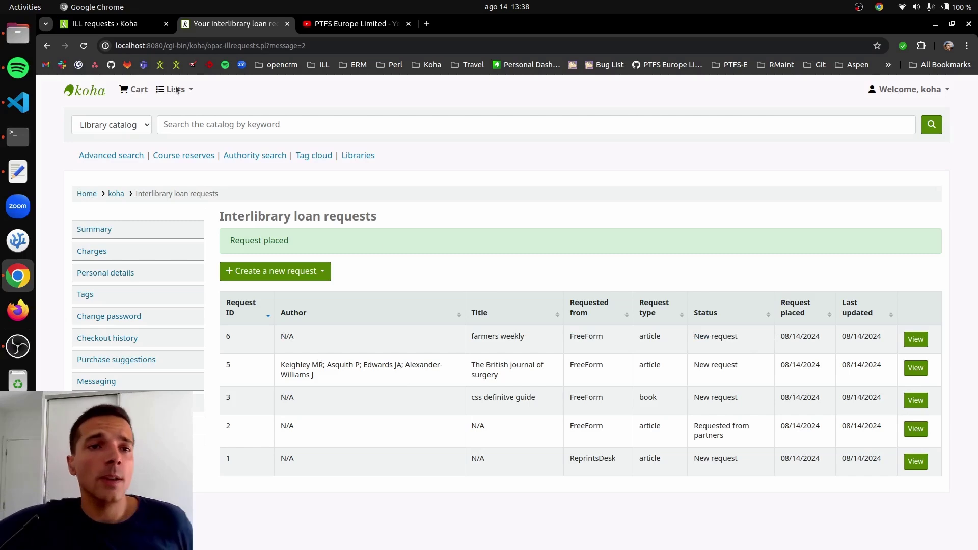
Reload the ILL requests list in the staff interface and open the farmers weekly request for management.
left_click(130, 25)
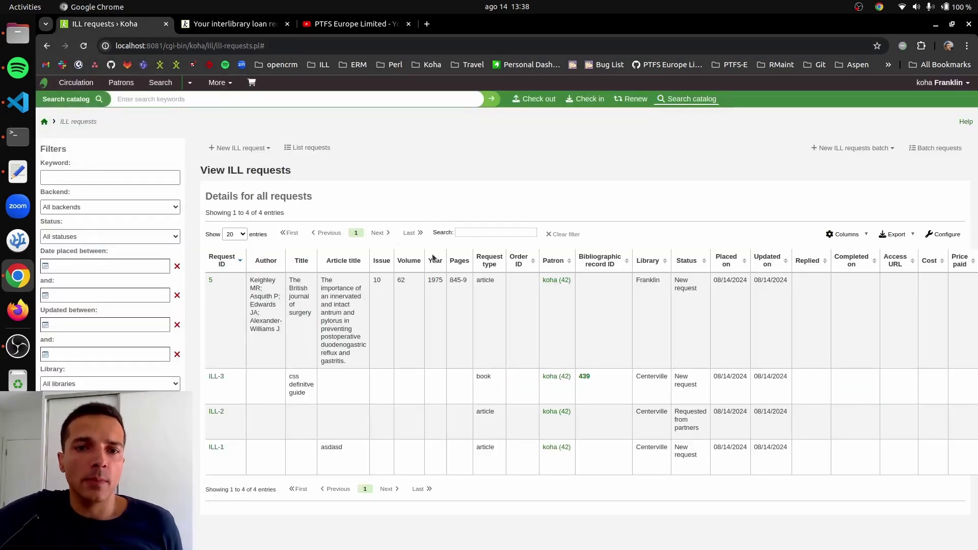
left_click(83, 45)
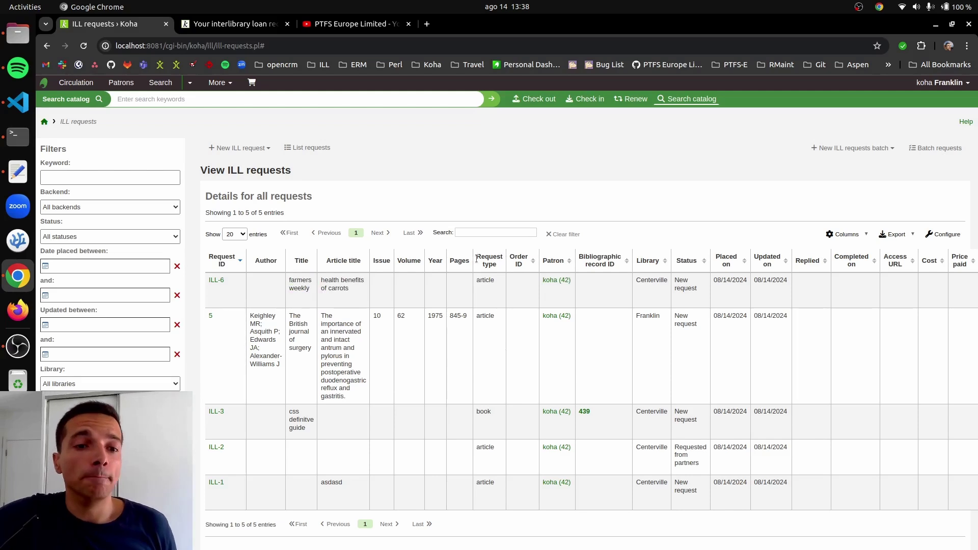
scroll(670, 337, "right", 5)
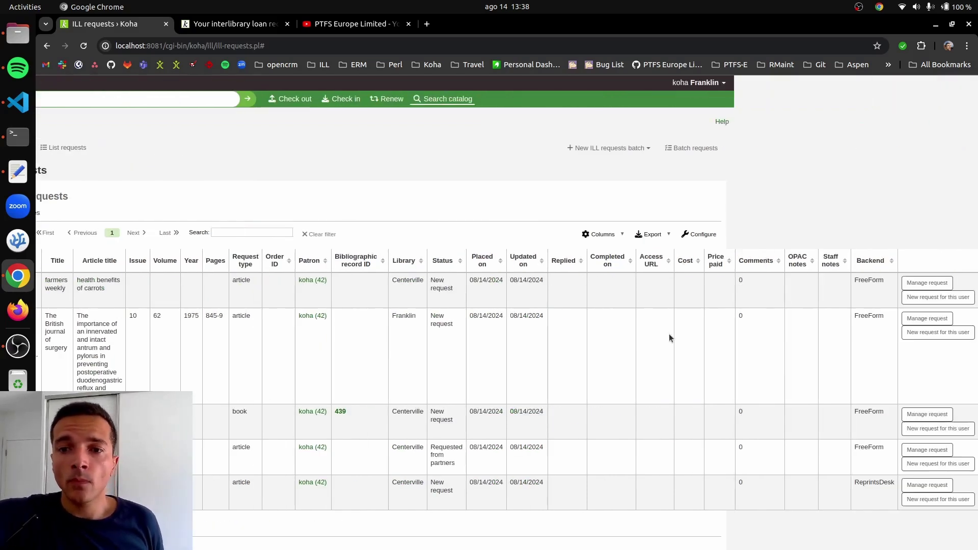
left_click(927, 283)
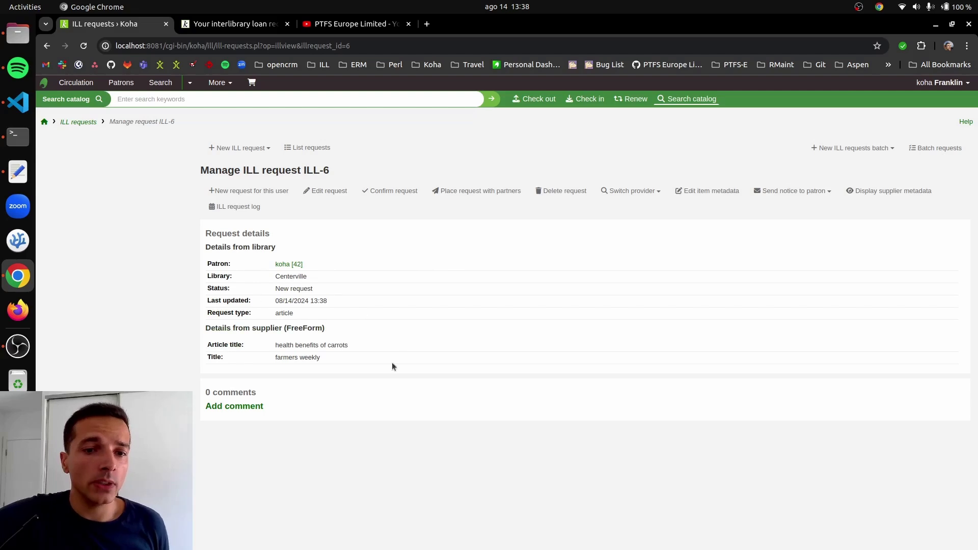
left_click(308, 148)
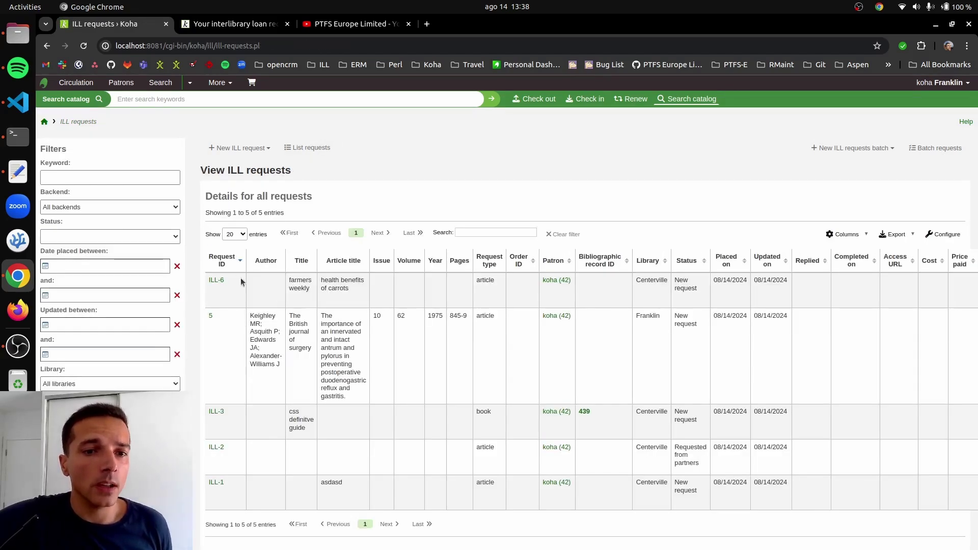
left_click(217, 281)
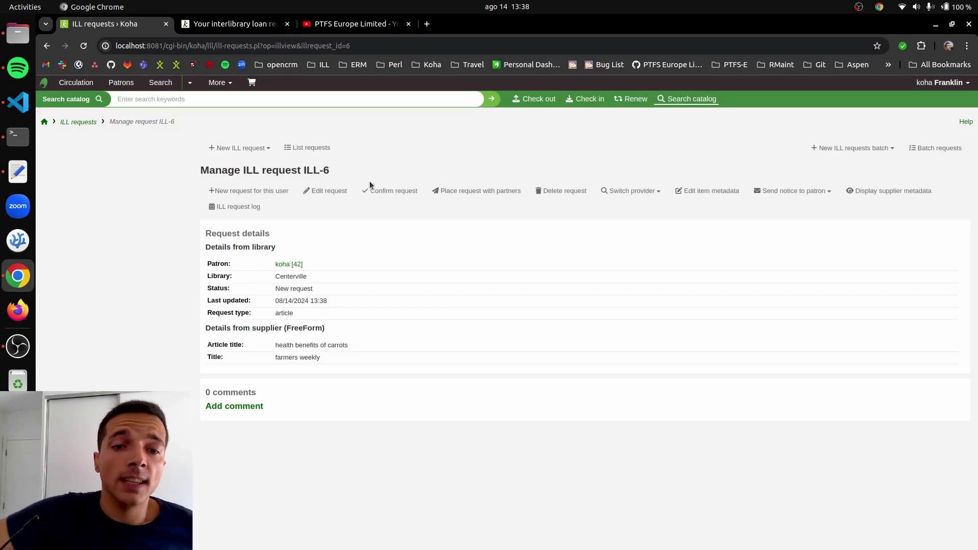
Examine the article title and journal title in the request's supplier details.
left_click_drag(268, 345, 344, 362)
left_click(263, 350)
left_click(377, 355)
left_click_drag(276, 341, 336, 360)
left_click(287, 358)
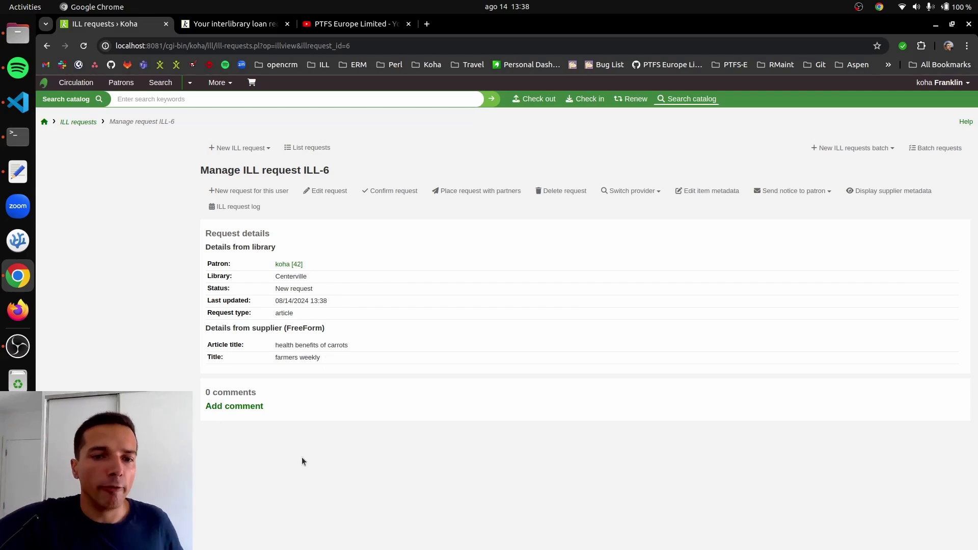
left_click_drag(268, 341, 368, 357)
left_click(353, 362)
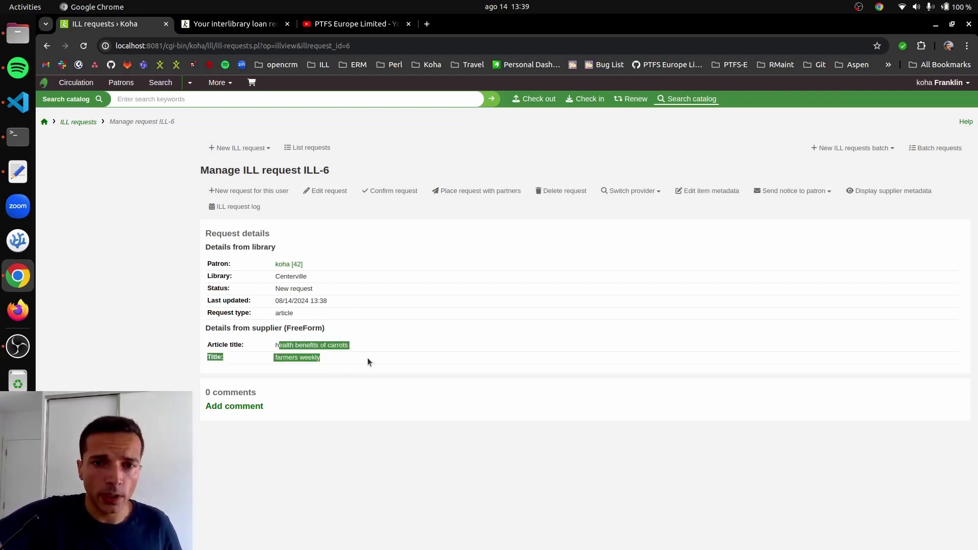
left_click(365, 357)
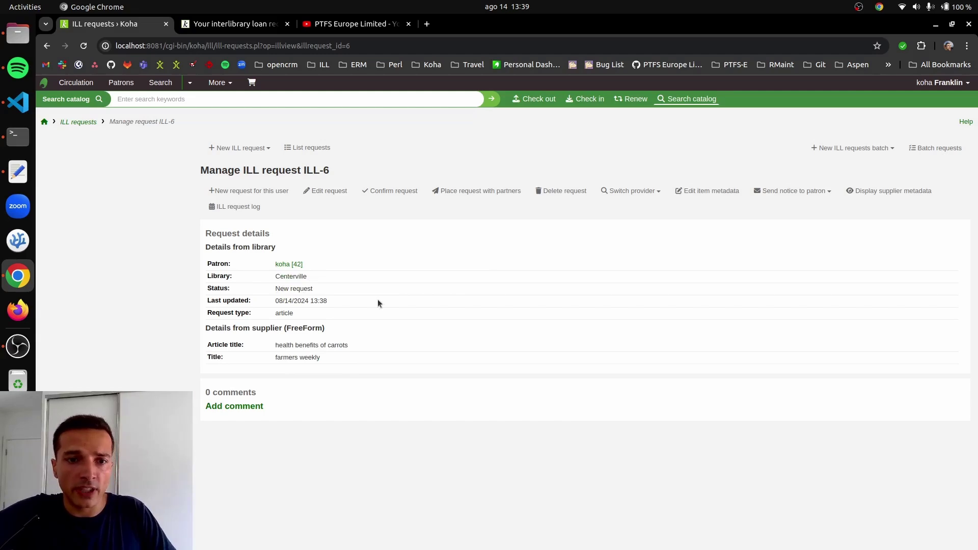
Copy the requested journal title and search the catalog for "farmers weekly" in a separate browser tab.
mouse_move(276, 358)
left_mouse_down()
mouse_move(325, 355)
mouse_move(276, 359)
left_mouse_up()
key("ctrl+c")
left_click(273, 356)
middle_click(43, 86)
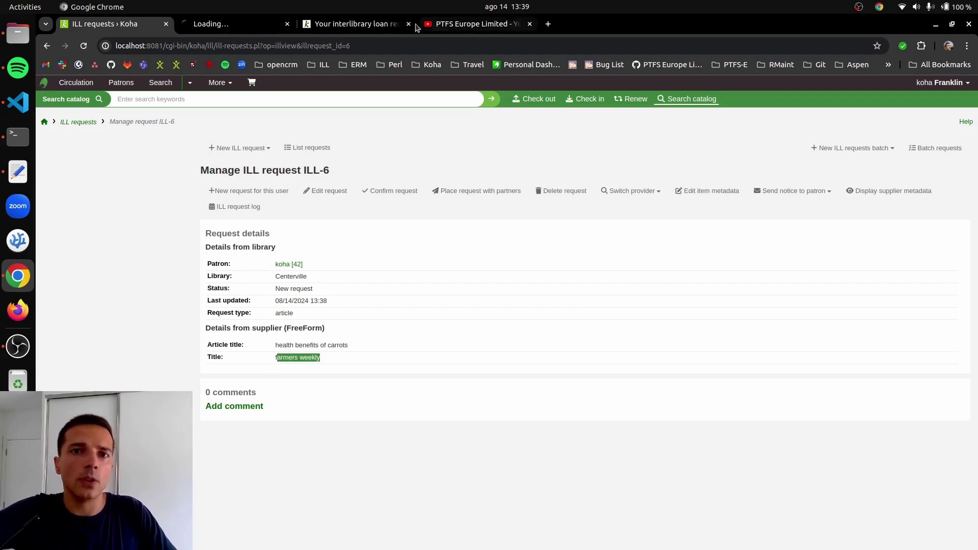
left_click(253, 21)
left_click(761, 99)
key("ctrl+v")
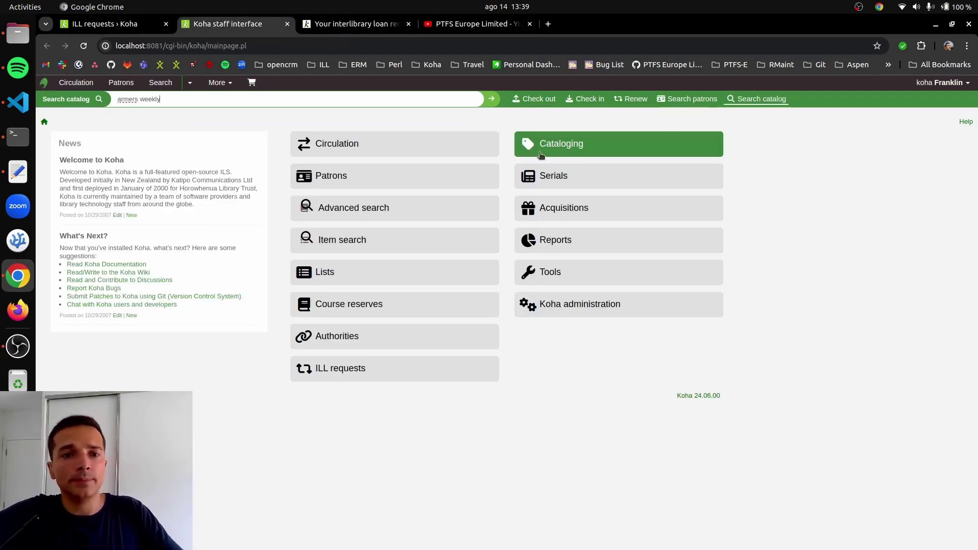
key("Home")
type("f")
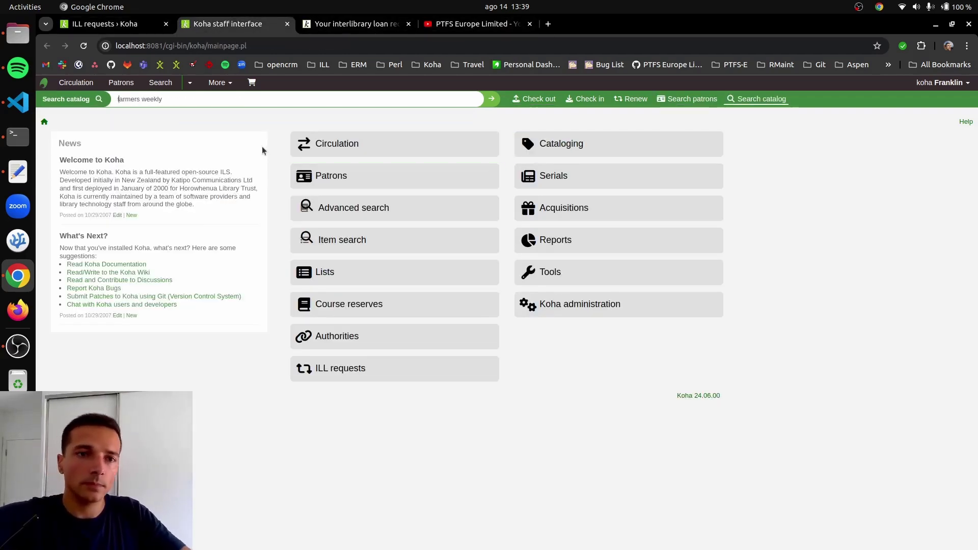
key("Return")
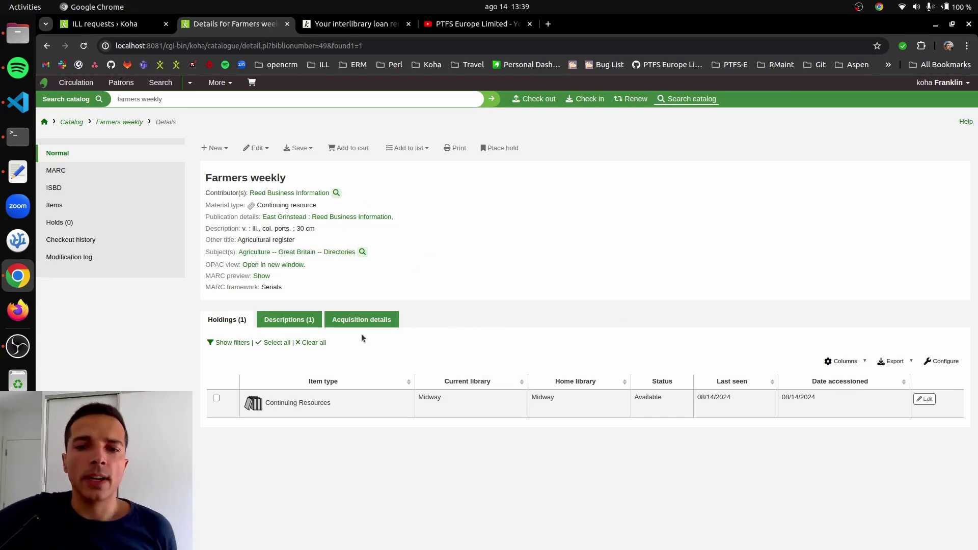
Examine the Farmers weekly record's title and the current library of its holding.
left_click_drag(221, 177, 293, 188)
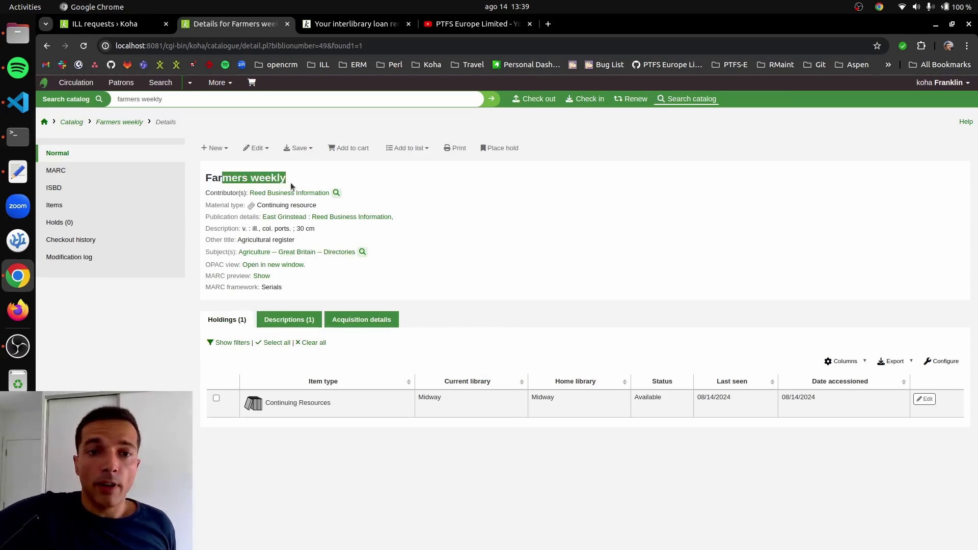
left_click(293, 188)
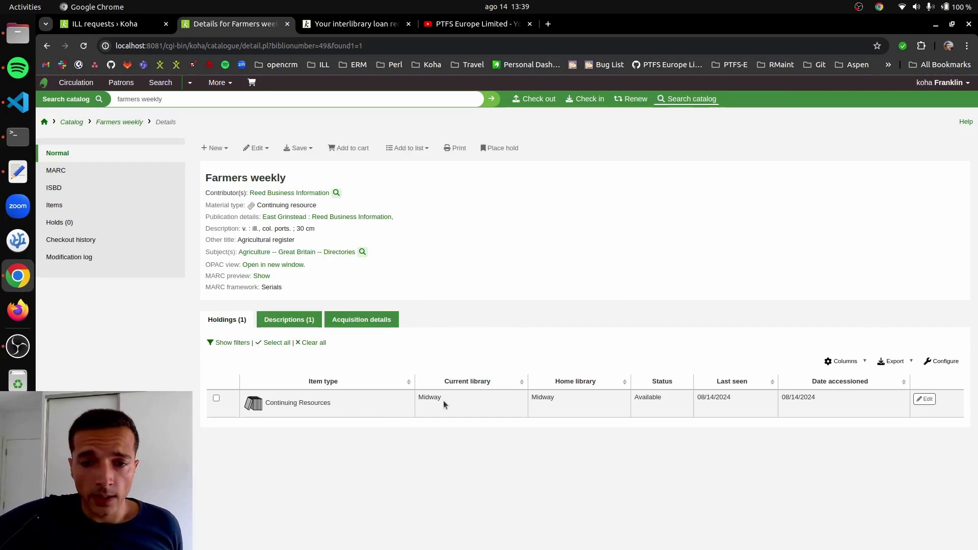
left_click_drag(443, 400, 416, 399)
left_click(404, 310)
Return to the ILL request, start placing it with partners, and select MPL - Midway as the partner library.
key("ctrl+Page_Up")
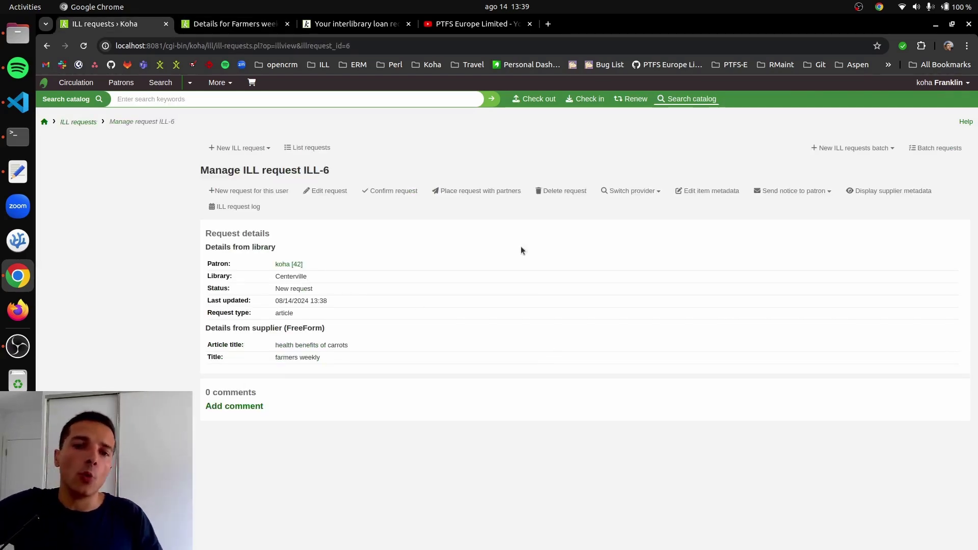
left_click(492, 193)
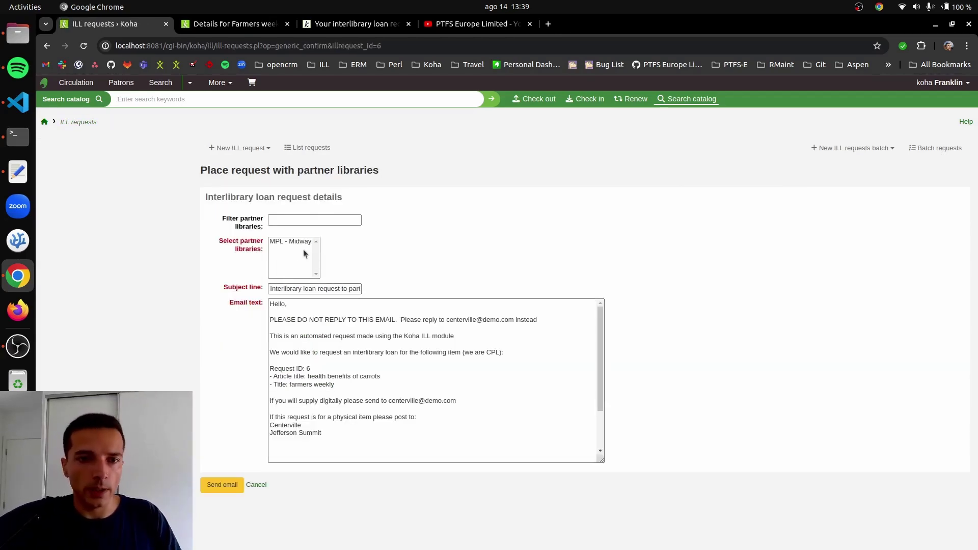
left_click(300, 242)
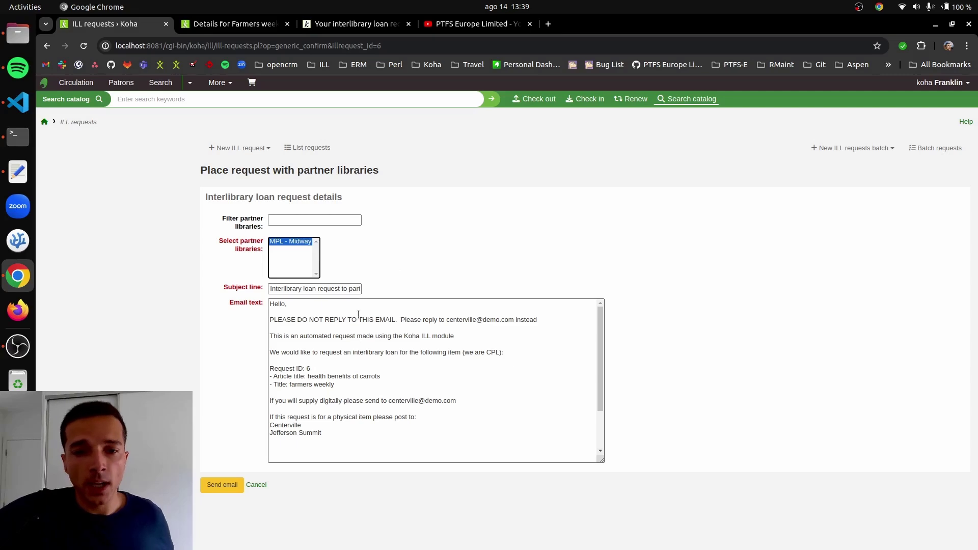
Examine the opening lines of the partner email text, including the reply and automated-request notes.
left_click_drag(346, 322, 484, 382)
left_click(484, 382)
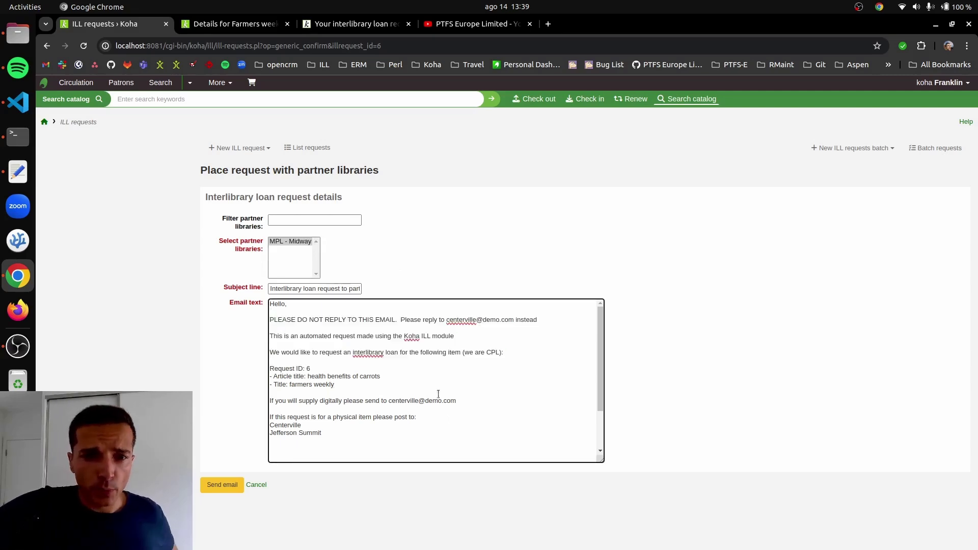
left_click_drag(391, 336, 523, 402)
left_click(412, 364)
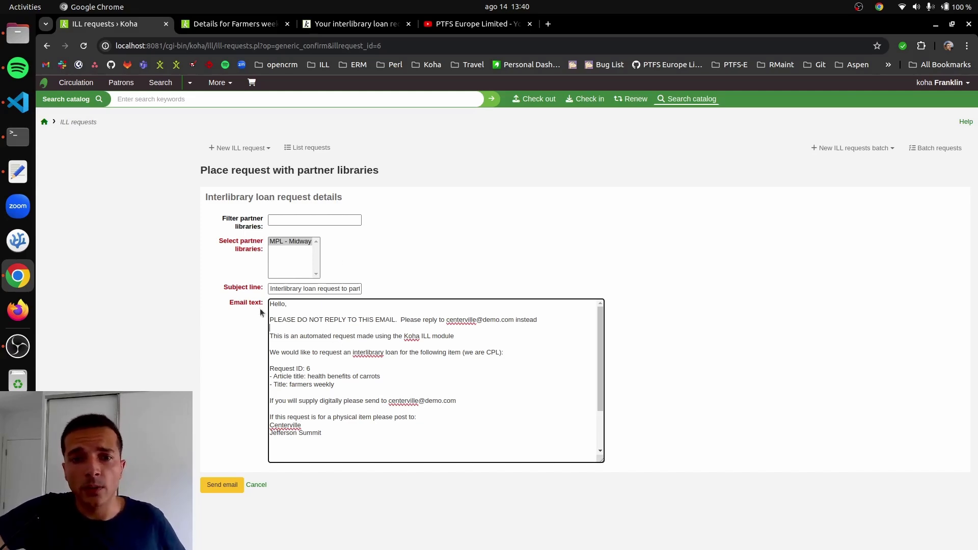
left_click_drag(364, 339, 467, 343)
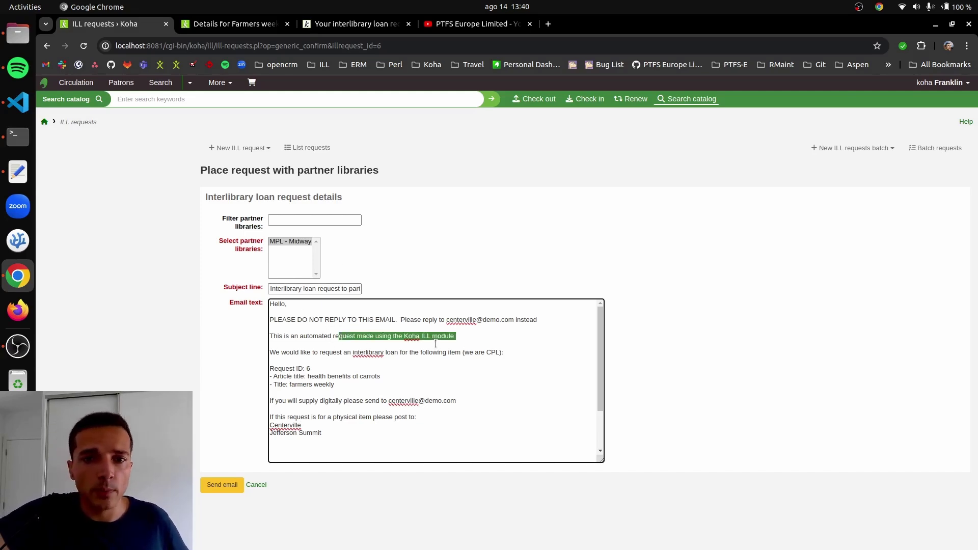
left_click(401, 345)
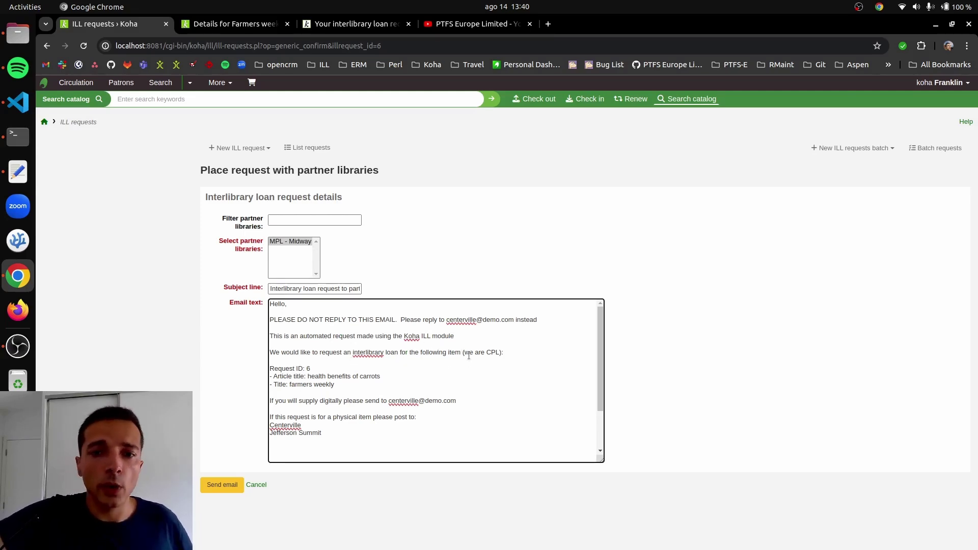
Examine the requesting library code, article title, journal title and digital supply instruction in the partner email text.
left_click_drag(473, 355, 503, 354)
left_click(502, 354)
left_click_drag(310, 377, 384, 375)
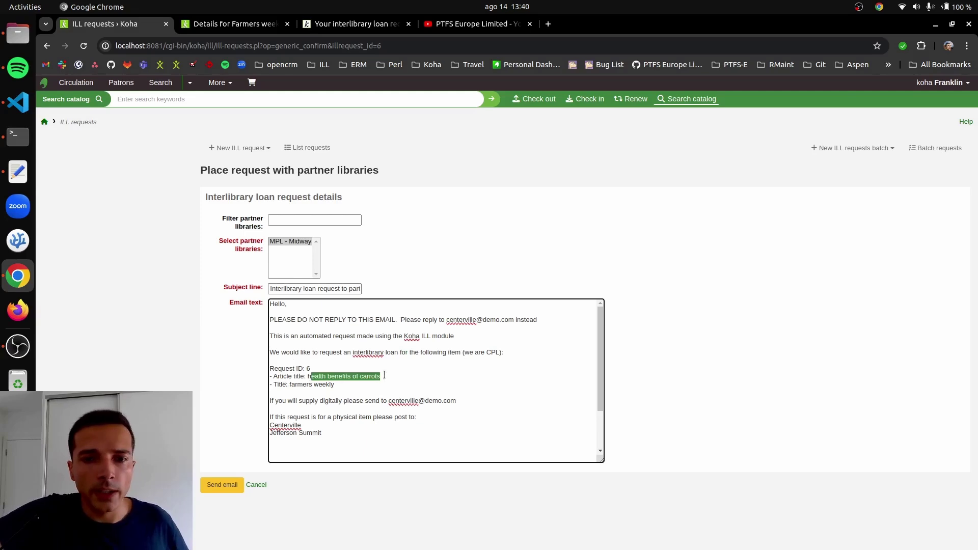
left_click(392, 376)
left_click_drag(292, 386, 366, 383)
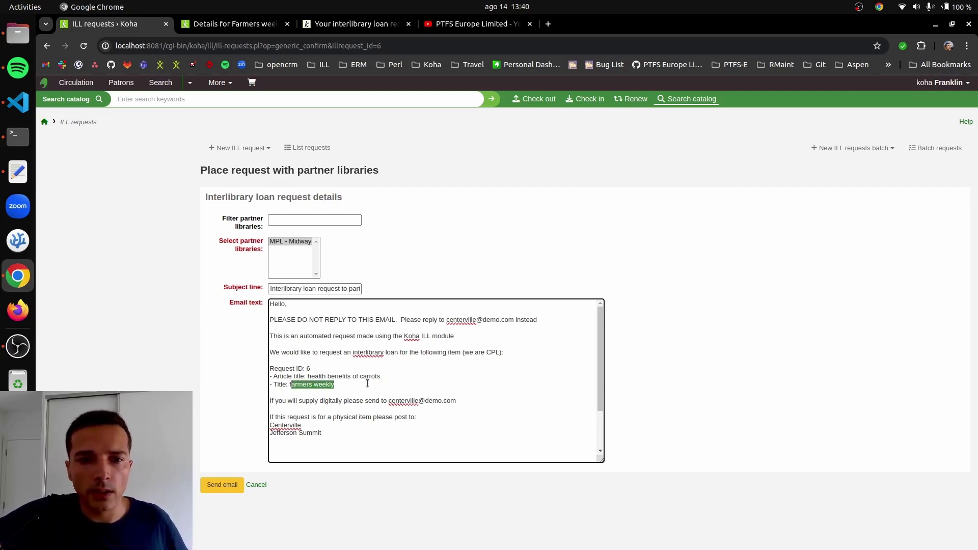
left_click(365, 384)
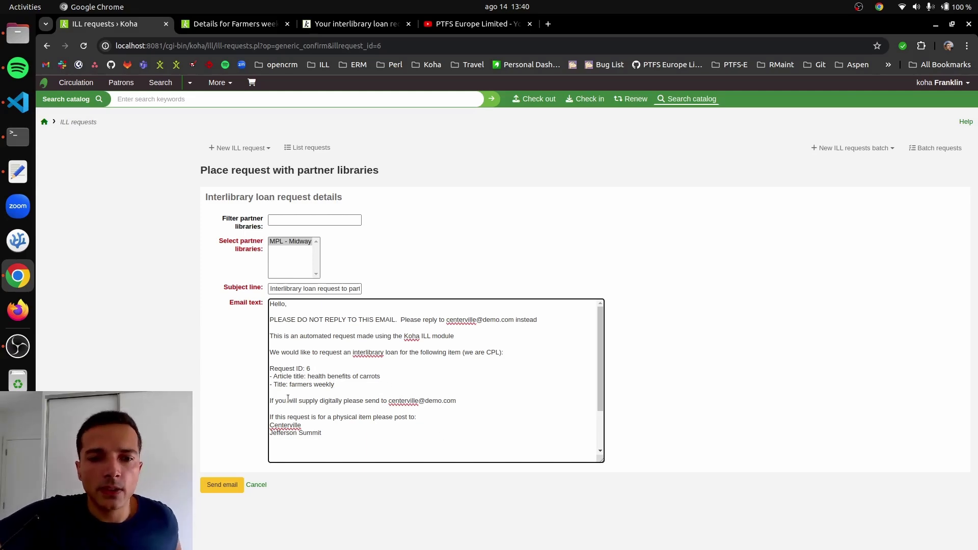
left_click(374, 395)
left_click_drag(301, 400, 498, 398)
left_click(392, 404)
key("Right")
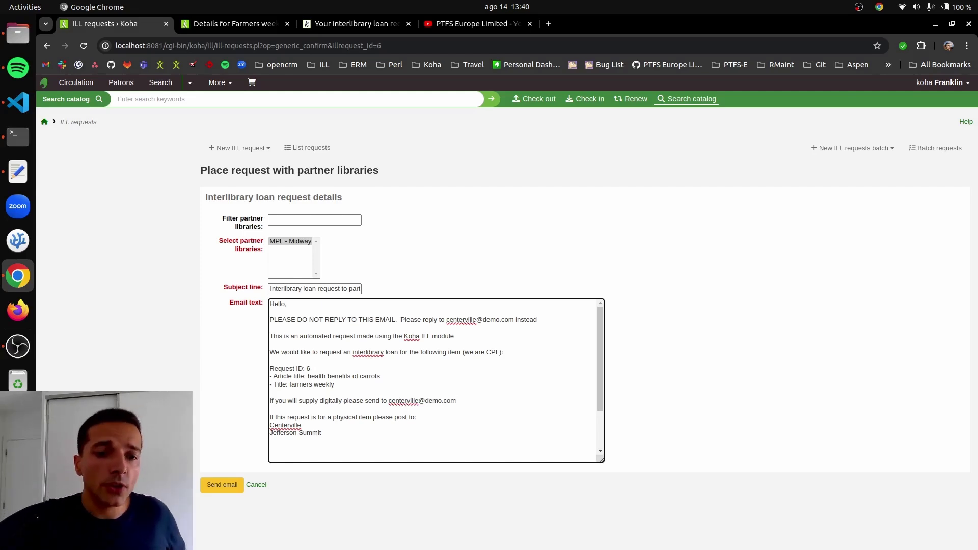
Send the request email to the partner library and check the farmers weekly request's status in the ILL requests list.
left_click(223, 484)
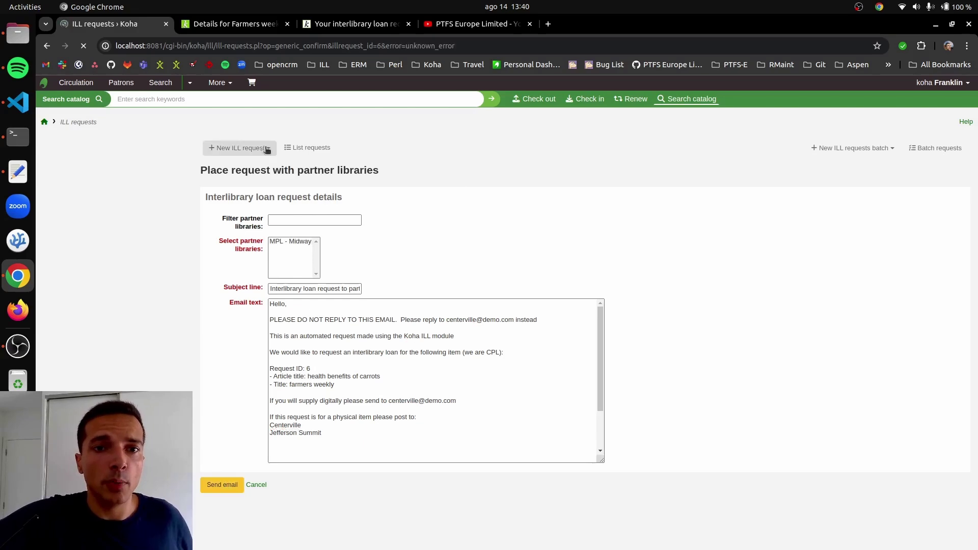
left_click(305, 148)
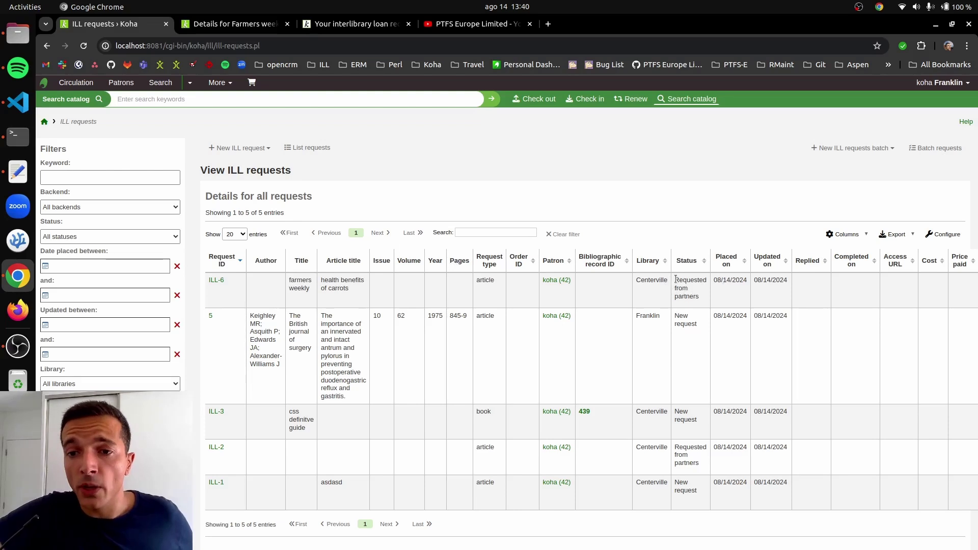
left_click_drag(675, 279, 701, 299)
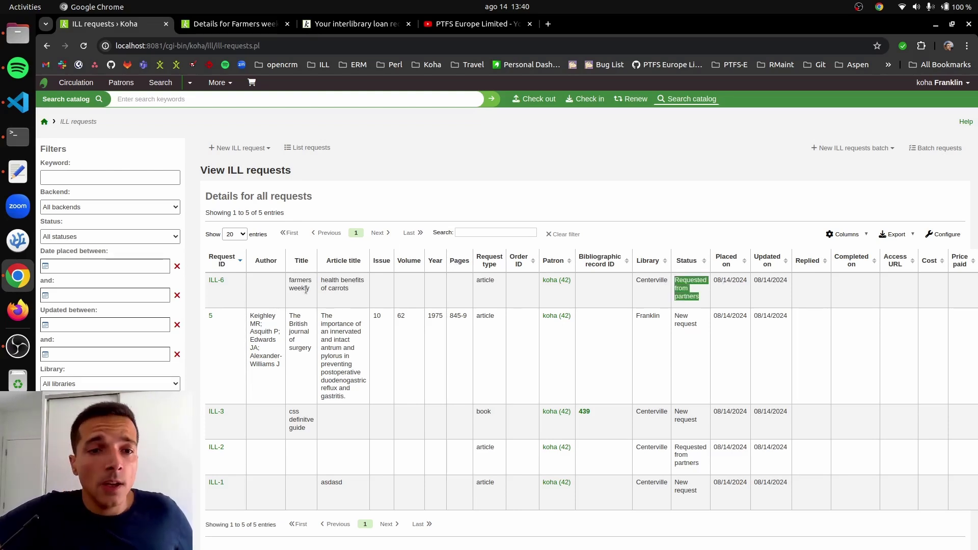
left_click(650, 304)
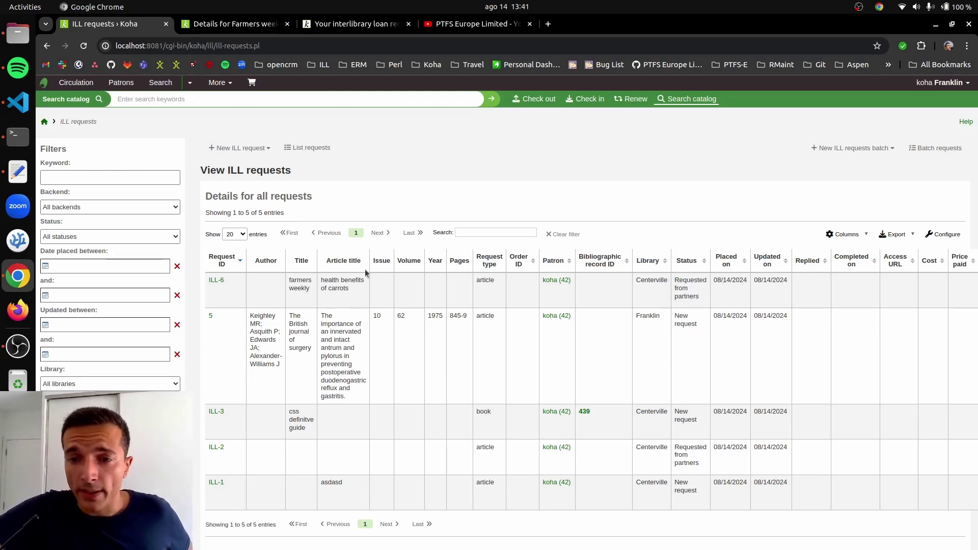
Mark the farmers weekly request as completed and show the notices that can be sent to its patron.
left_click(216, 281)
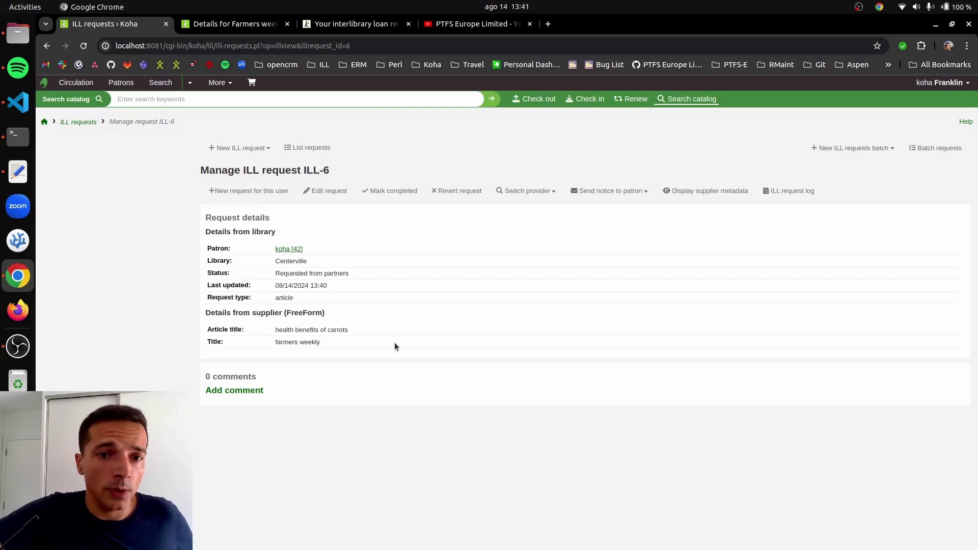
left_click_drag(394, 342, 356, 270)
left_click(404, 314)
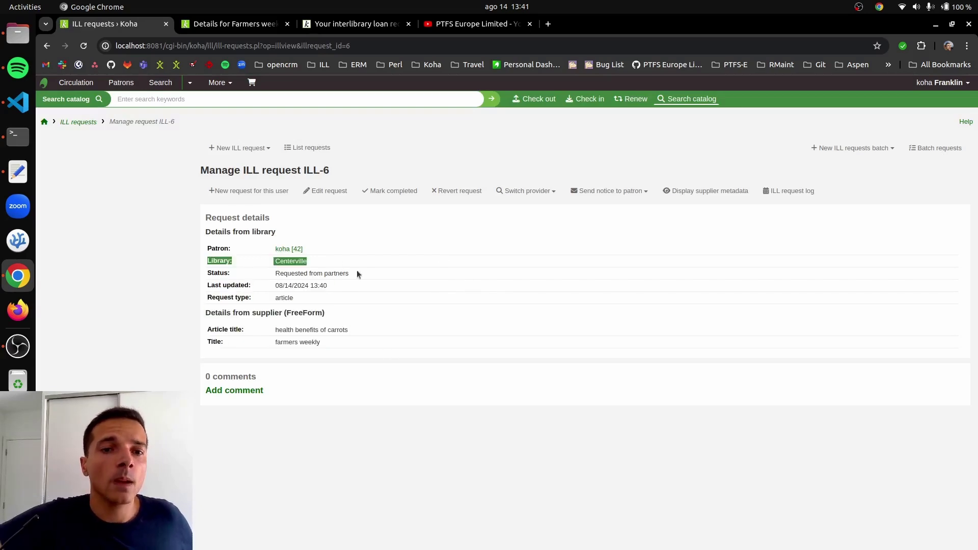
left_click(411, 313)
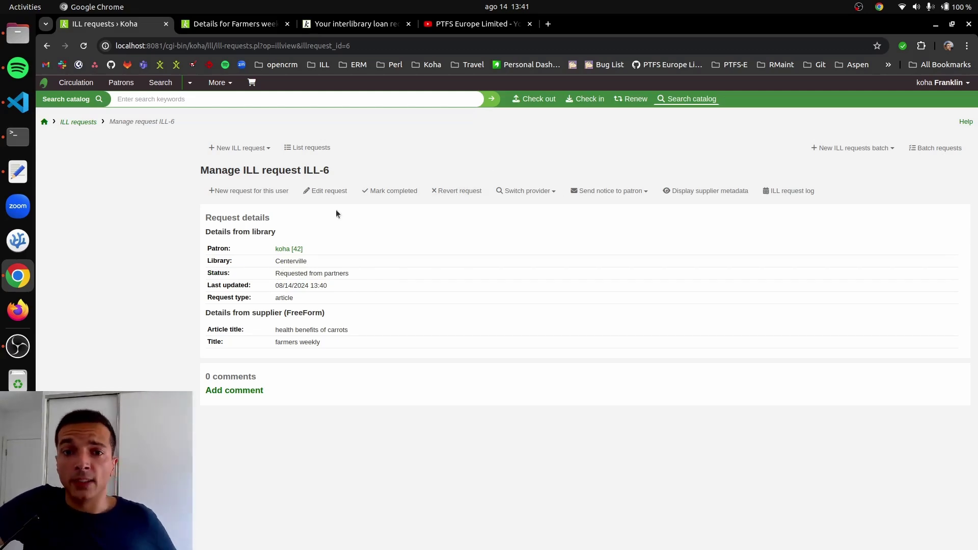
left_click(387, 194)
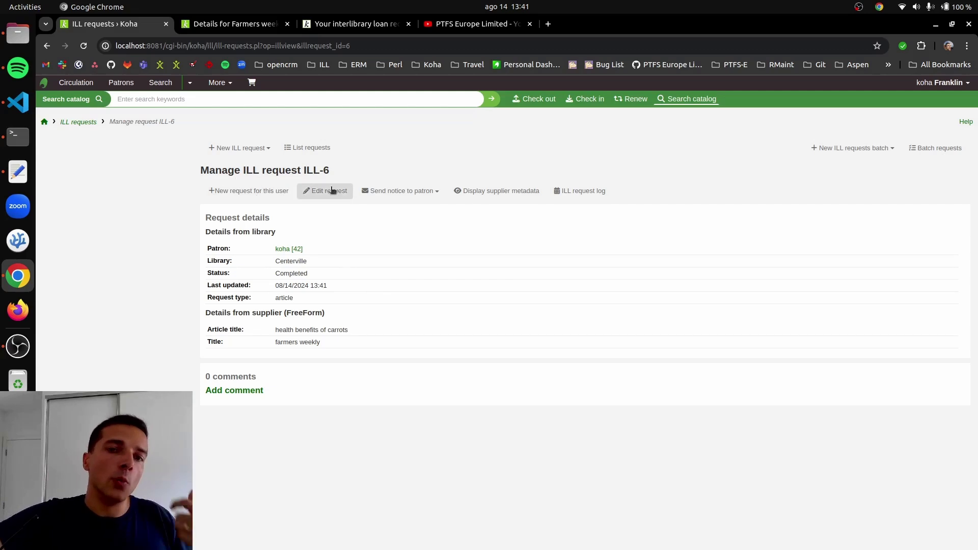
left_click(415, 193)
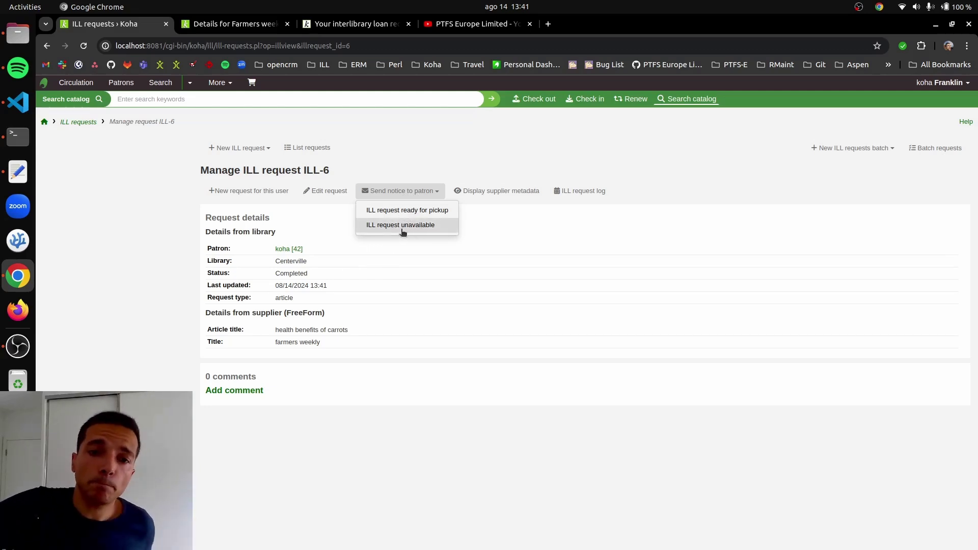
Open the Notices and slips tool in a separate browser tab and filter the notices by "ill".
left_click(214, 82)
left_click(190, 247, "ctrl")
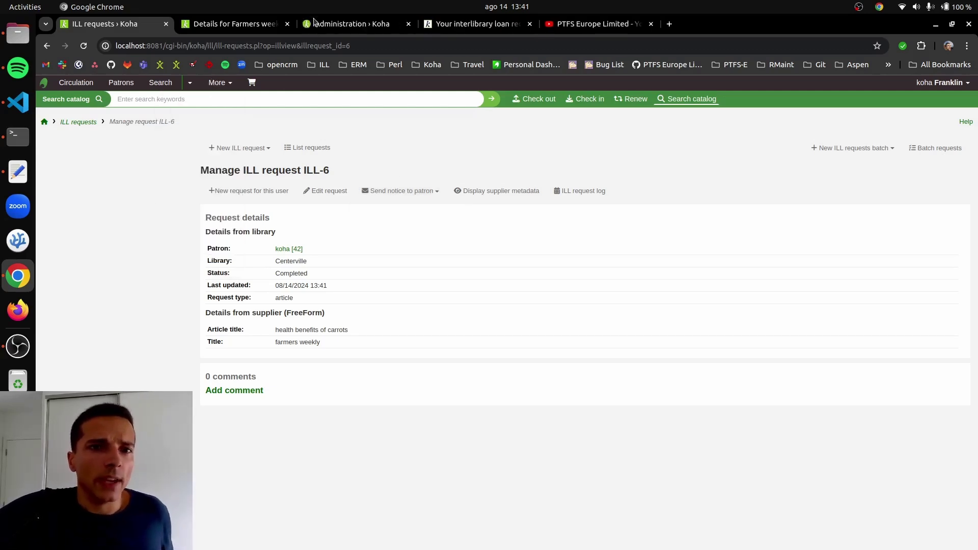
left_click(329, 25)
left_click(217, 82)
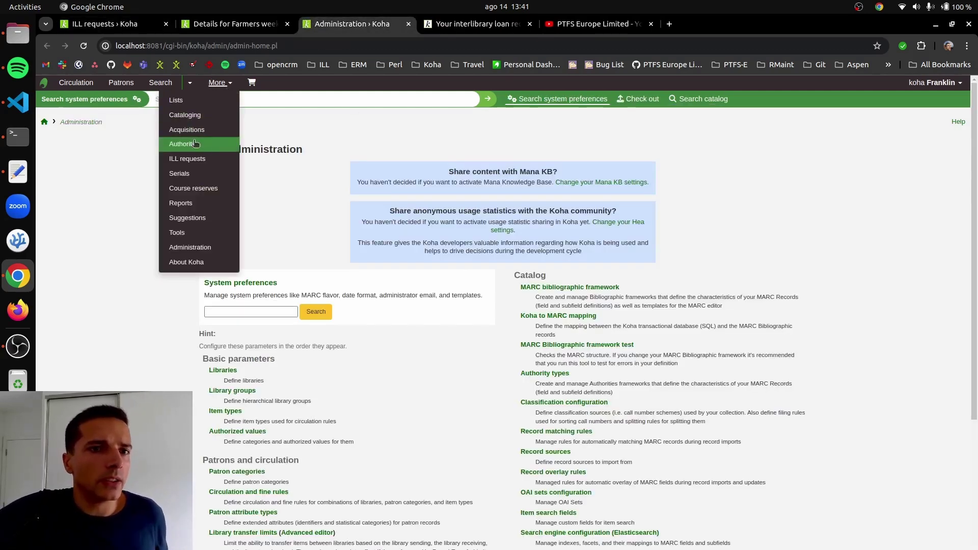
left_click(207, 234)
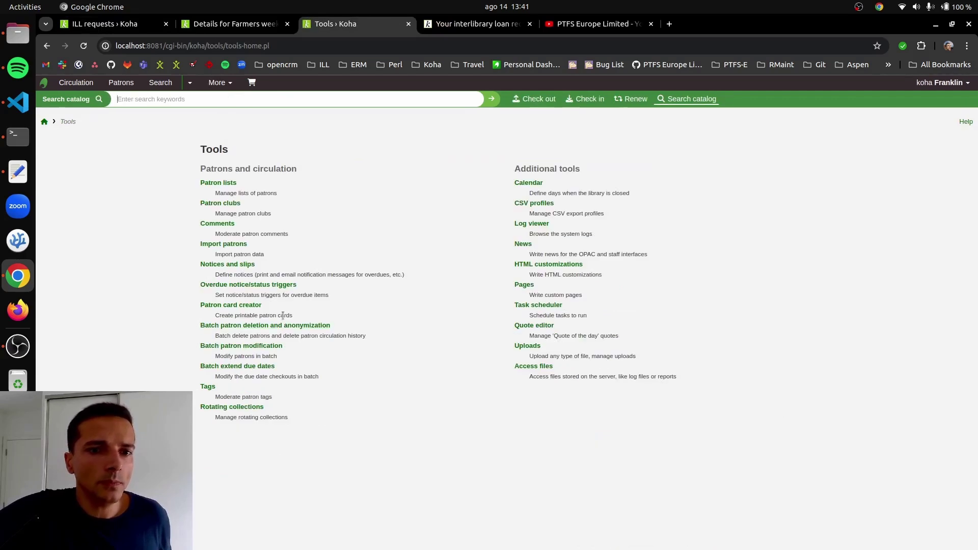
left_click(230, 265)
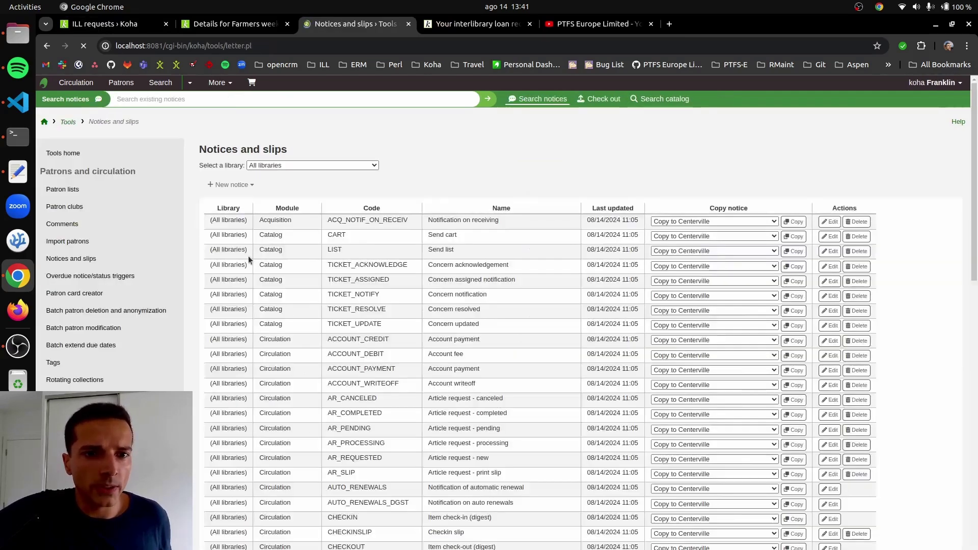
left_click(273, 232)
type("il")
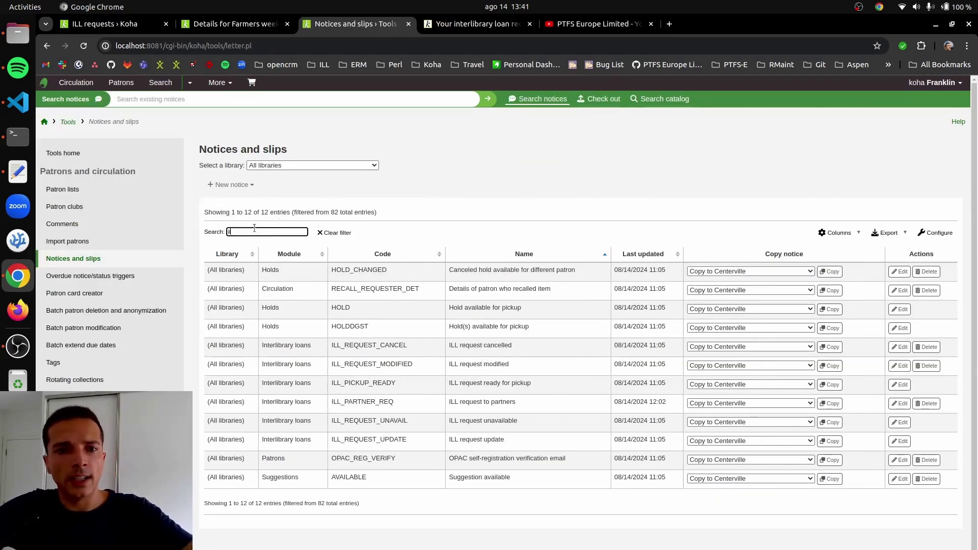
type("l")
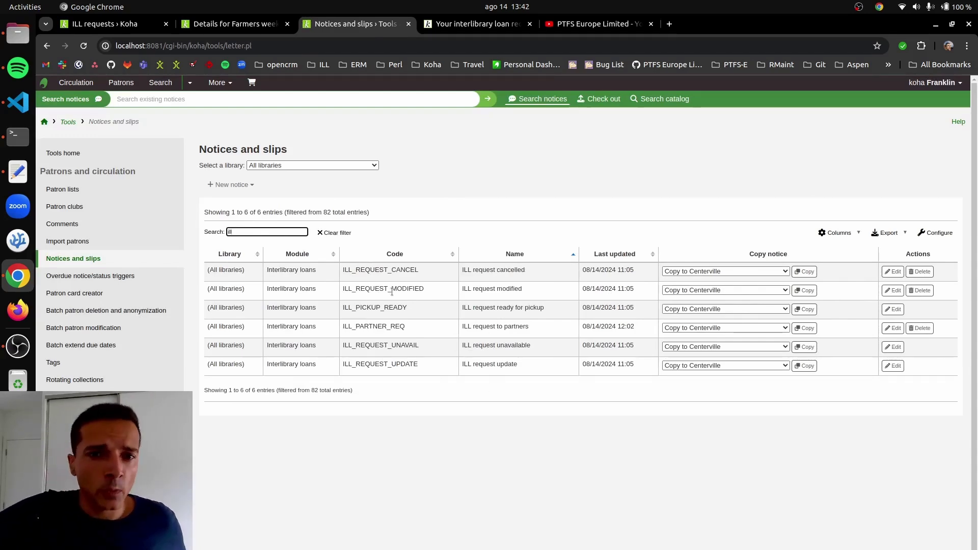
Examine the codes of the interlibrary loan notices for partner requests, ready for pickup and unavailable requests.
left_click_drag(343, 327, 412, 329)
left_click(420, 329)
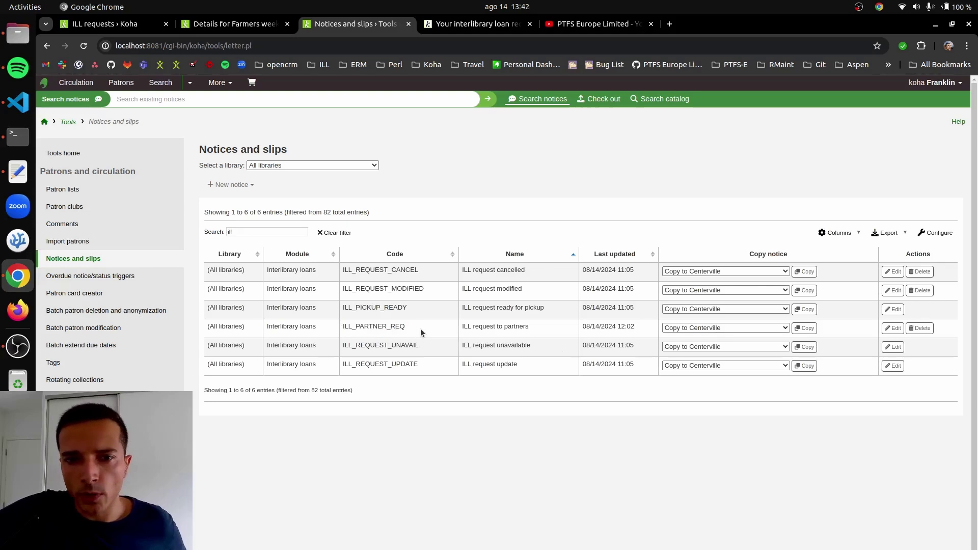
left_click_drag(345, 307, 419, 316)
left_click(430, 318)
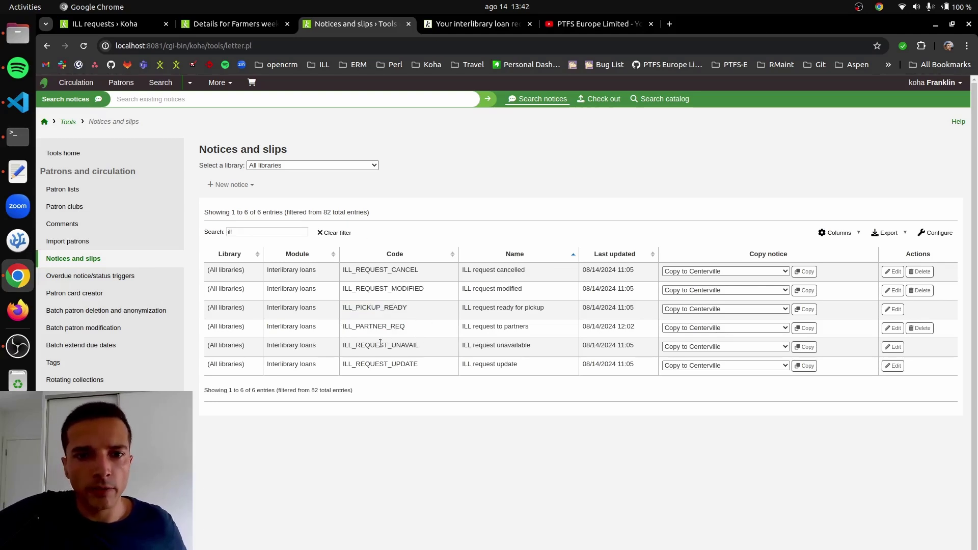
left_click_drag(349, 345, 433, 344)
left_click(433, 343)
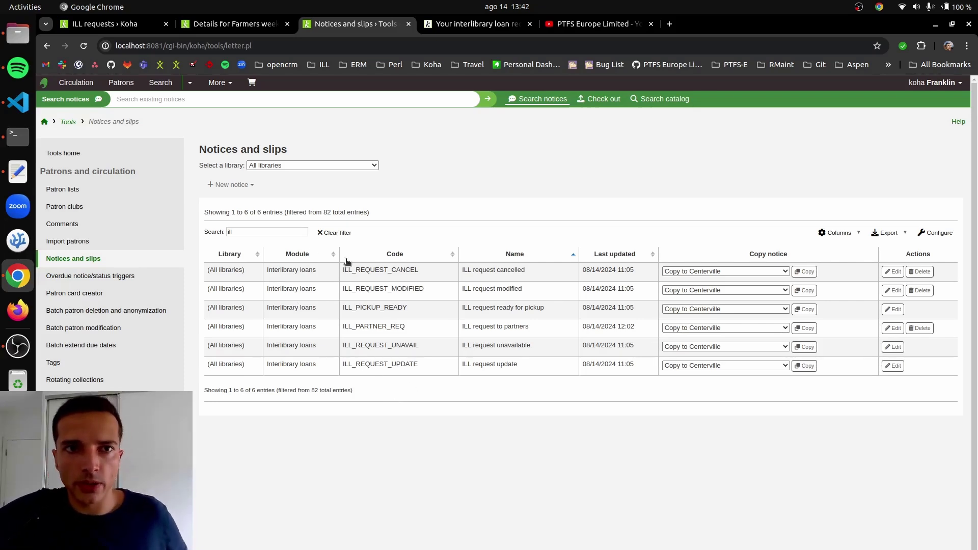
Search the patrons for those in the Inter-Library Loan category.
left_click(122, 83)
left_click(150, 266)
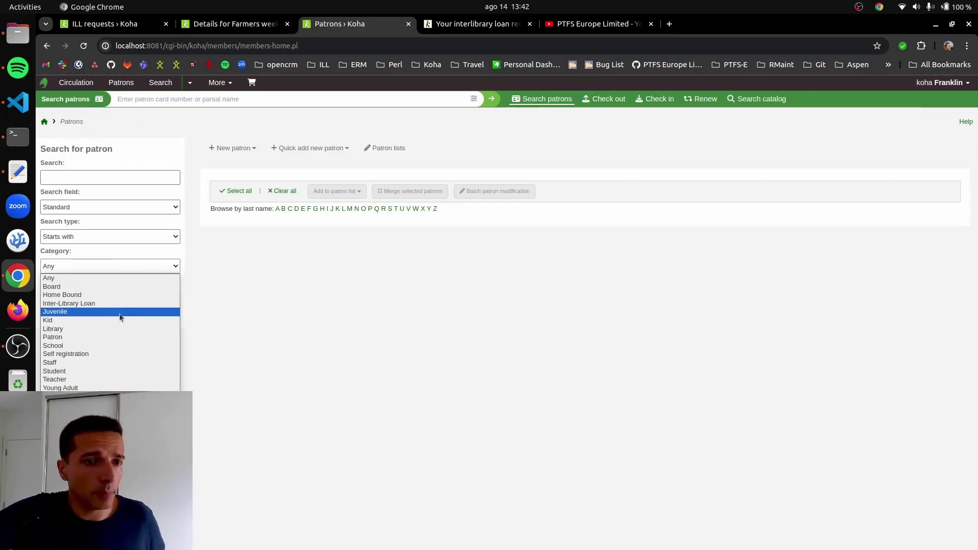
left_click(104, 303)
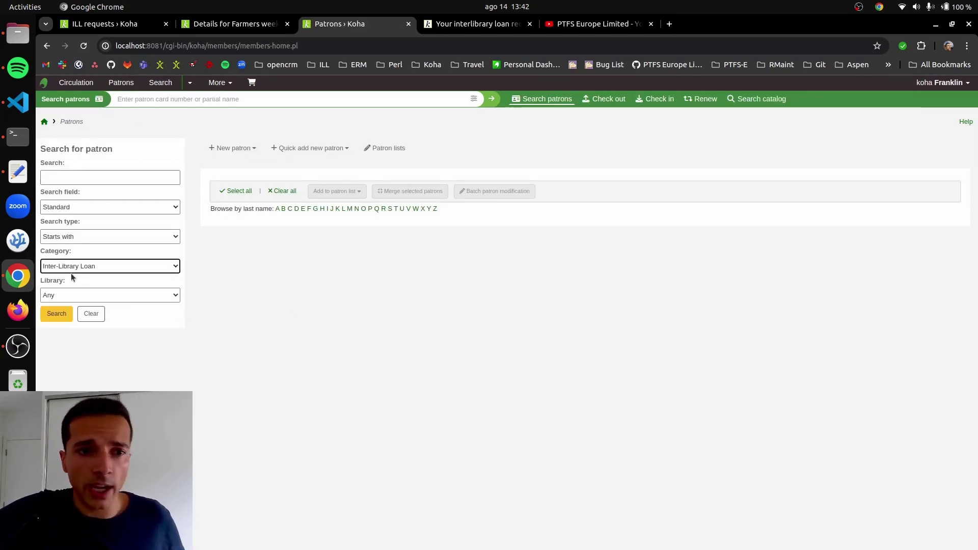
left_click(56, 313)
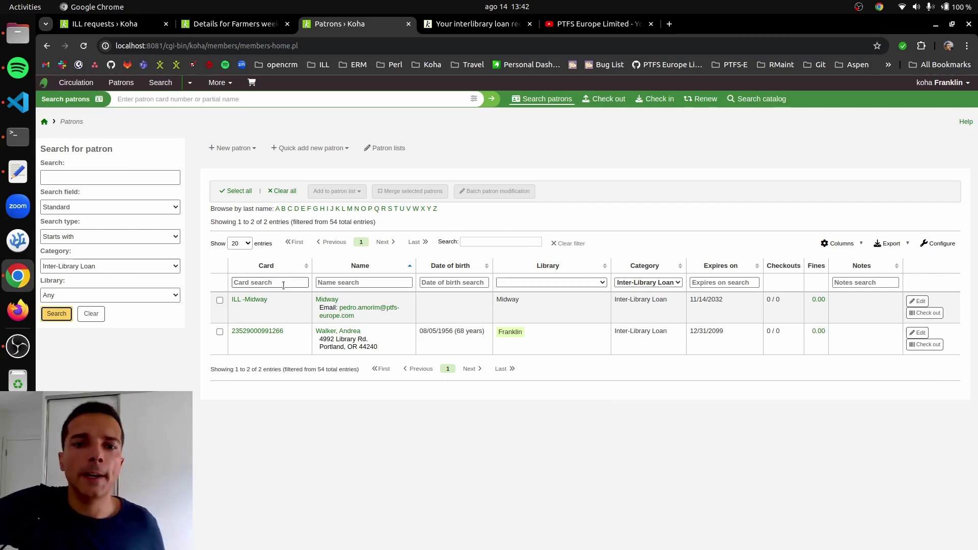
left_click(103, 266)
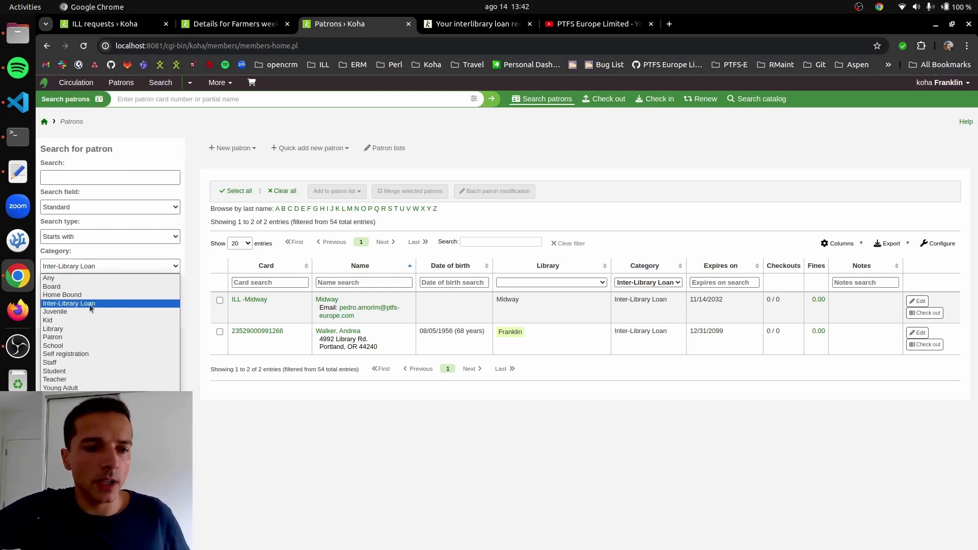
left_click(192, 471)
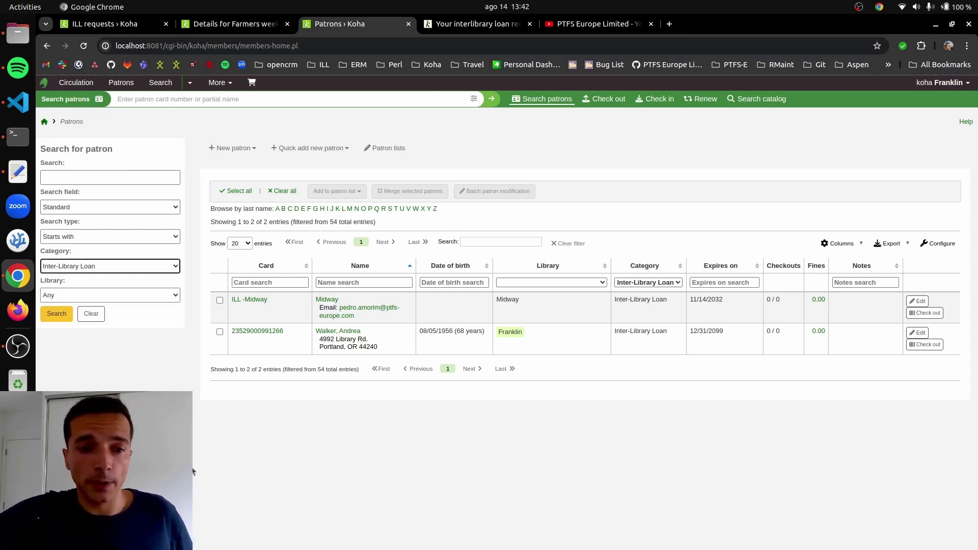
Return to the ILL requests list and start a new RapidILL request.
left_click(233, 23)
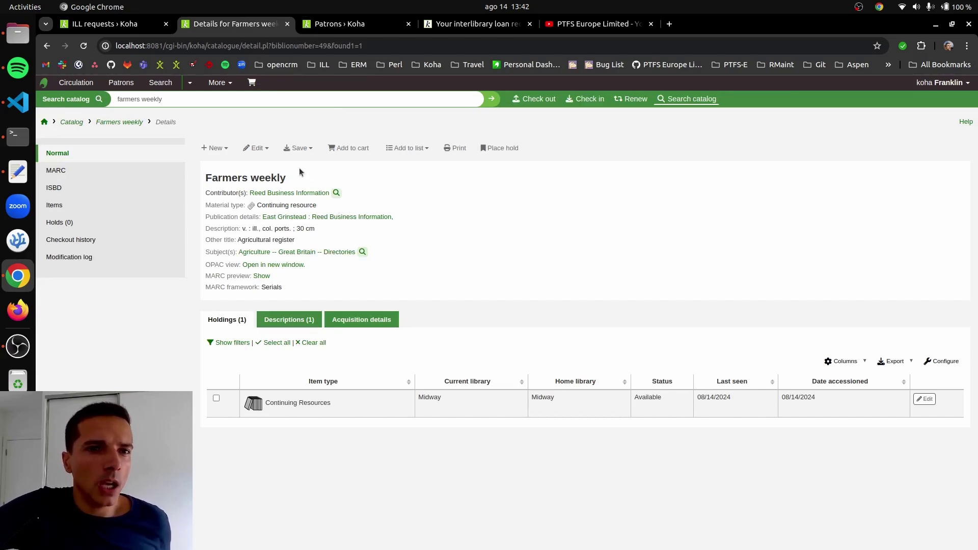
left_click(113, 25)
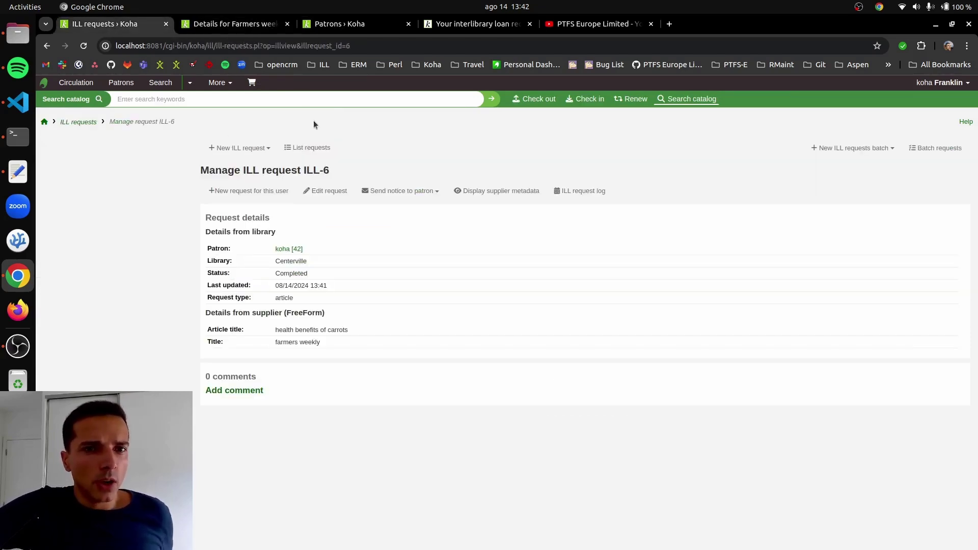
left_click(90, 122)
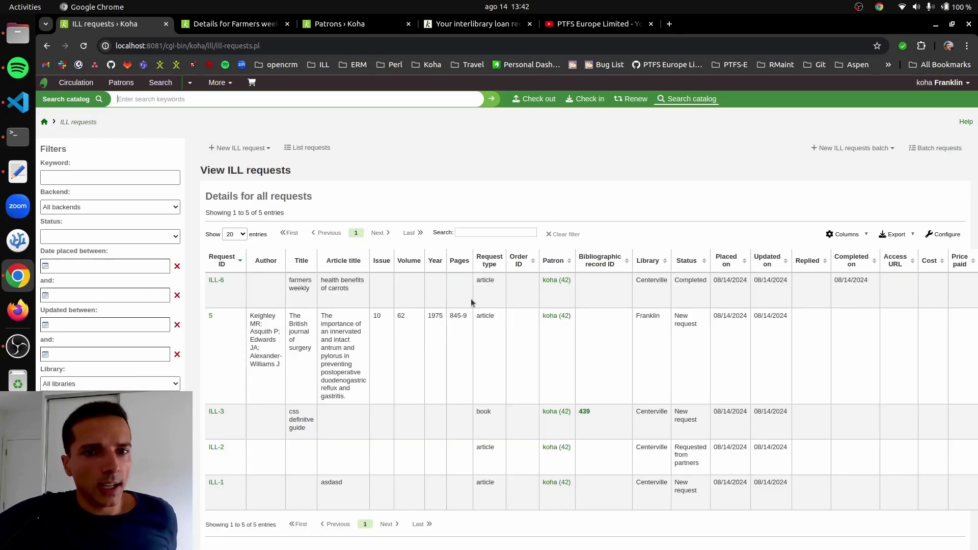
left_click(240, 147)
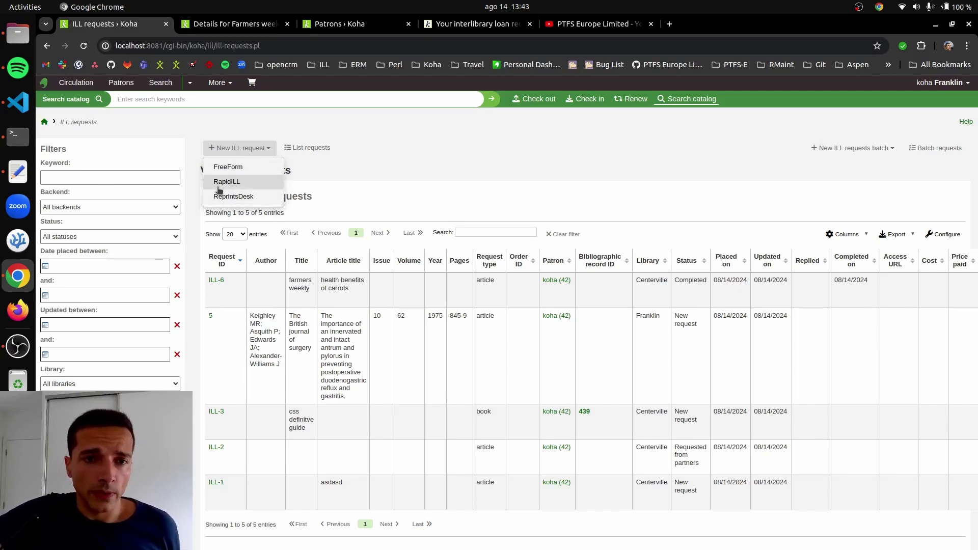
left_click(227, 182)
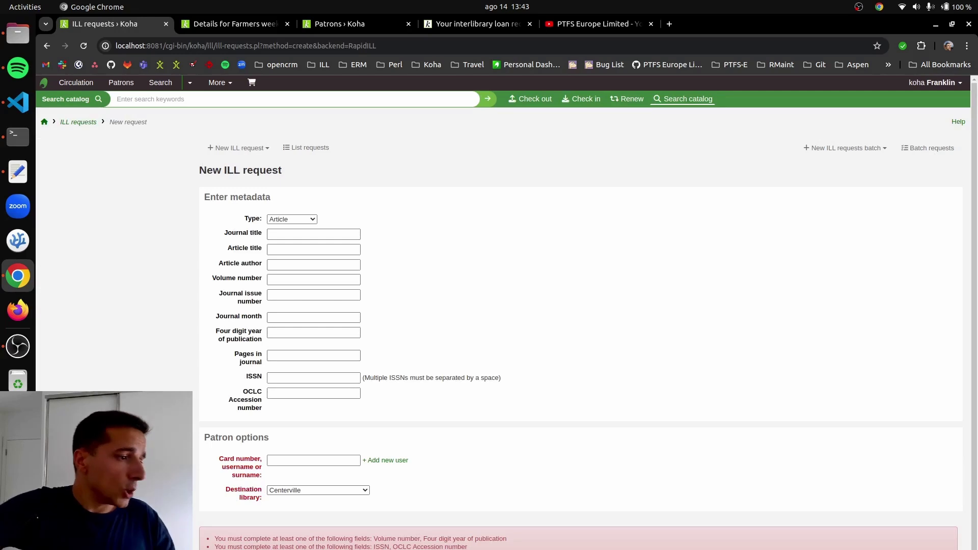
Copy the article title beginning "Health beliefs, locus of control" from the Text Editor notes into the request and set the publication year to 1993.
key("alt+Tab")
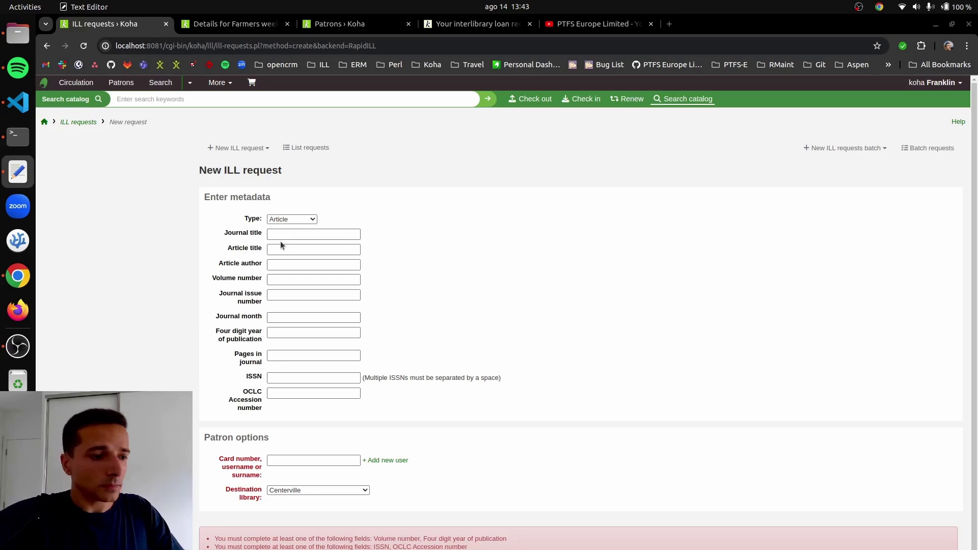
left_click(292, 249)
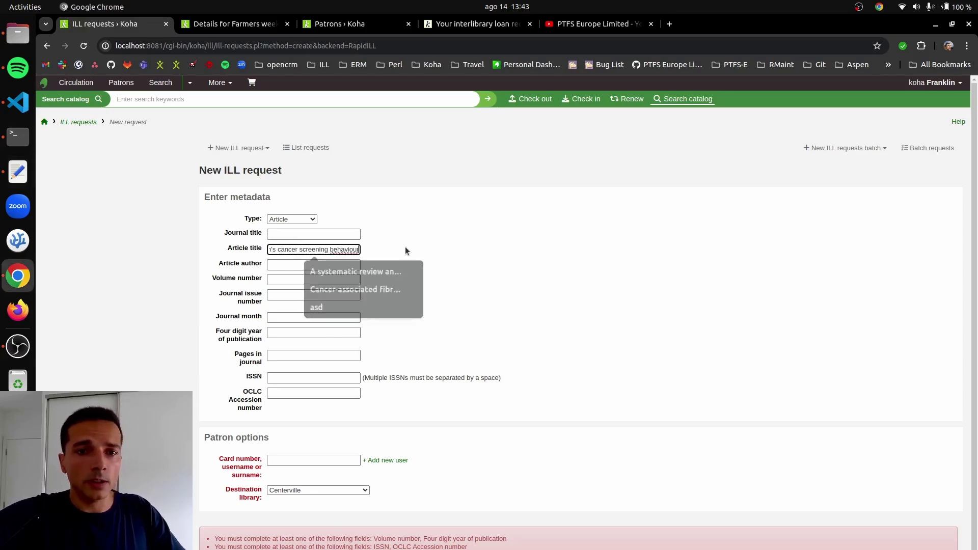
key("ctrl+v")
left_click(370, 253)
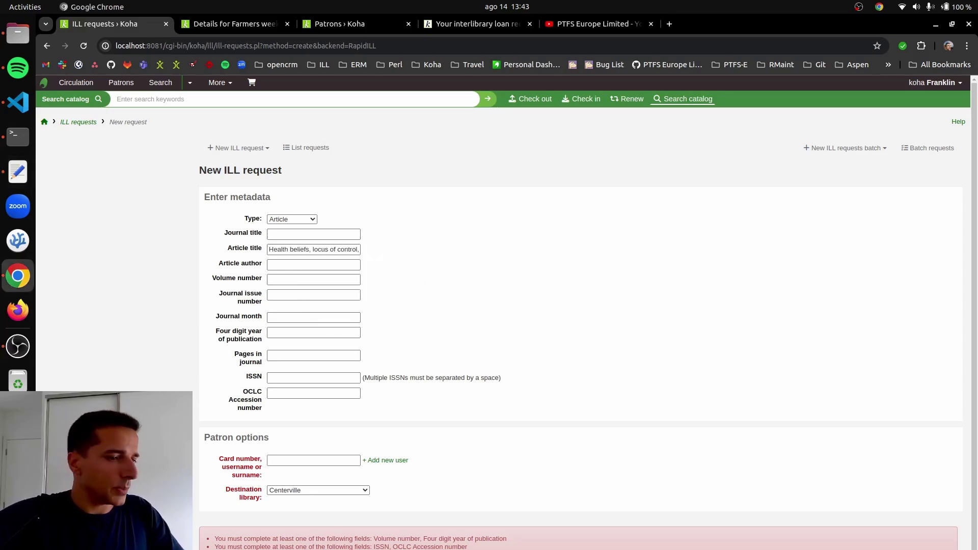
key("alt+Tab")
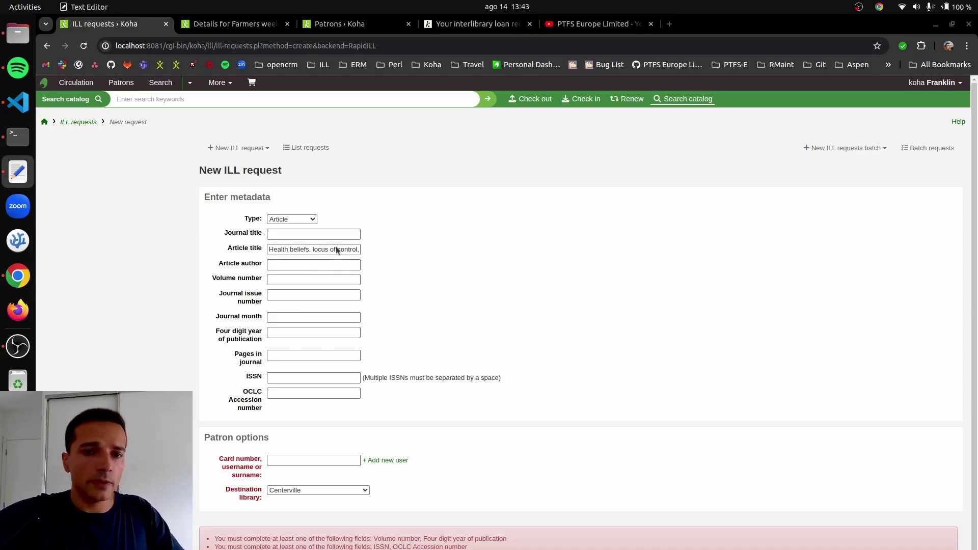
left_click(295, 332)
type("1993")
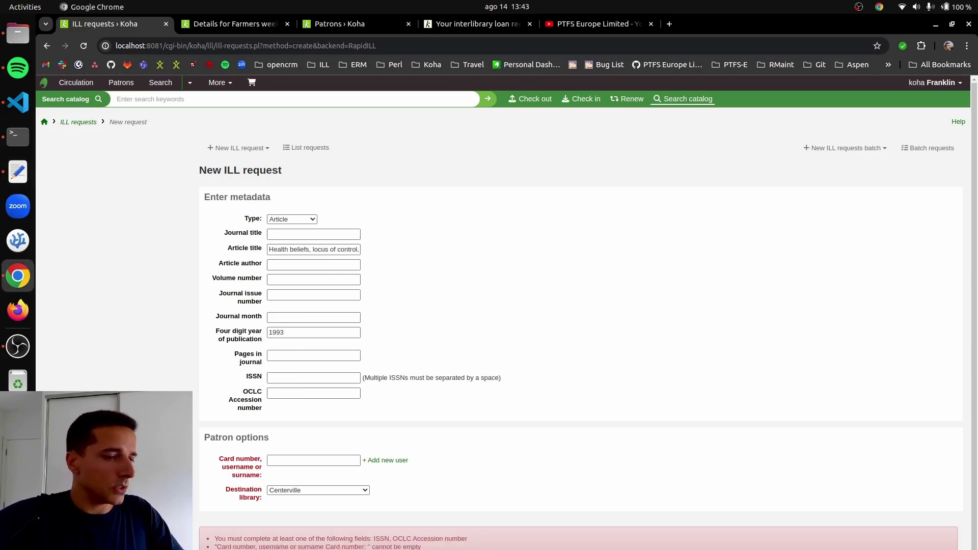
key("alt+Tab")
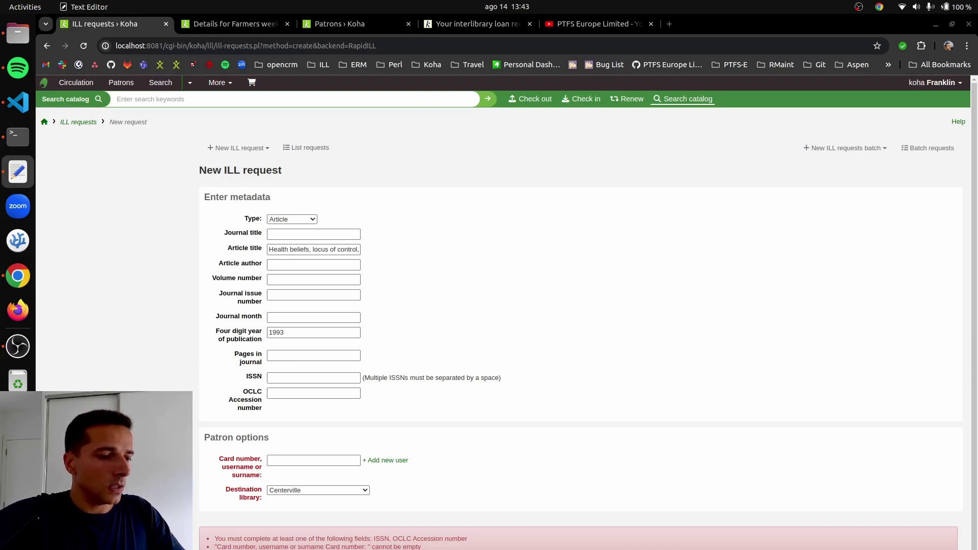
left_click(305, 377)
key("ctrl+v")
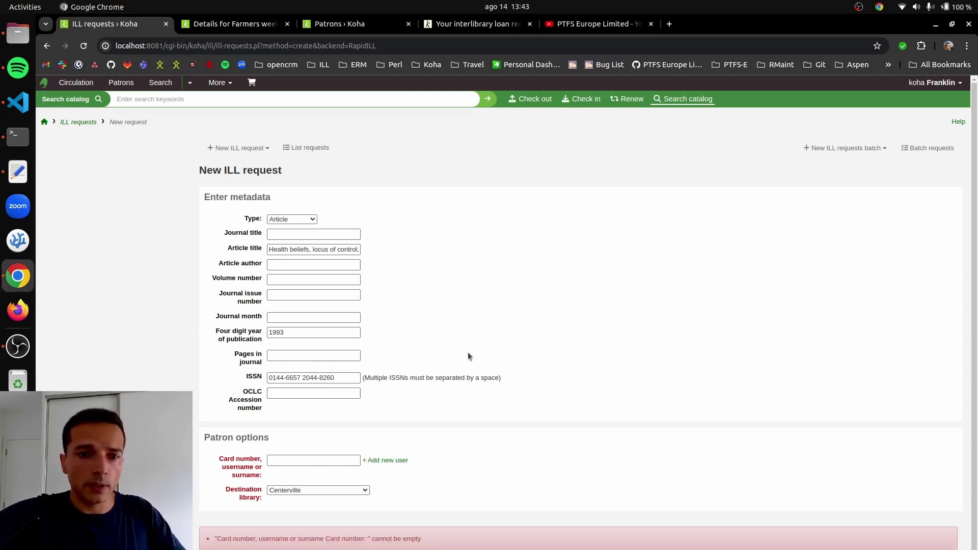
left_click(275, 460)
type("42")
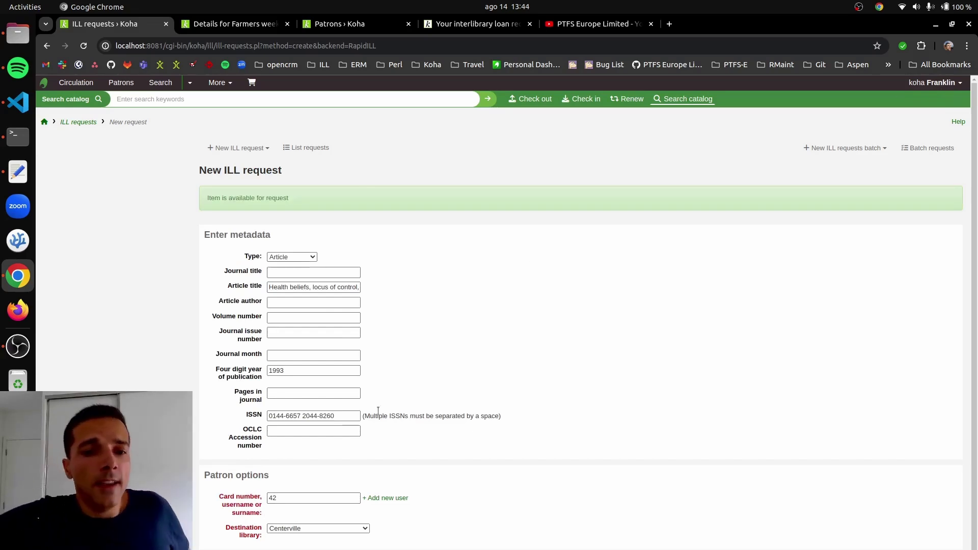
Examine the item's availability for request and the metadata fields of the RapidILL form.
mouse_move(204, 198)
left_mouse_down()
mouse_move(314, 206)
mouse_move(215, 198)
left_mouse_up()
left_click(255, 212)
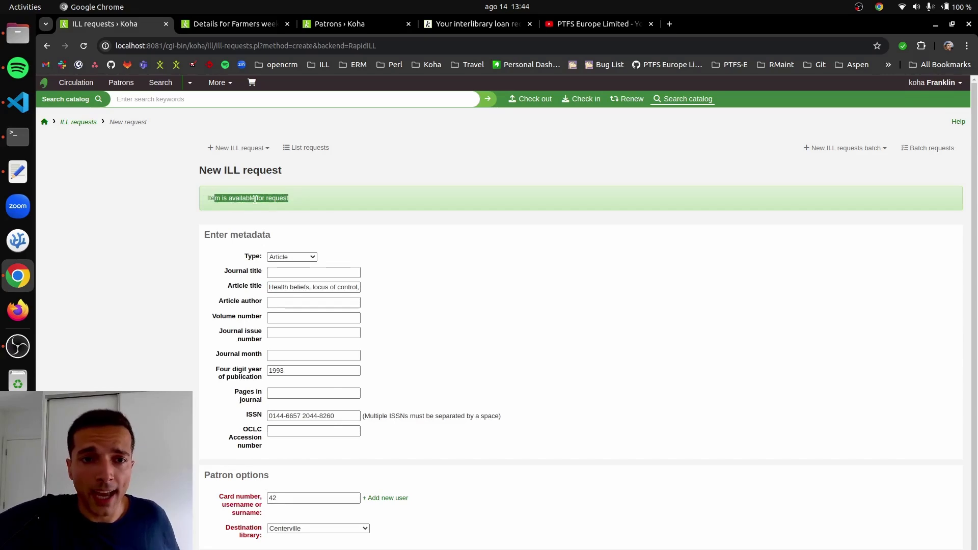
left_click(286, 213)
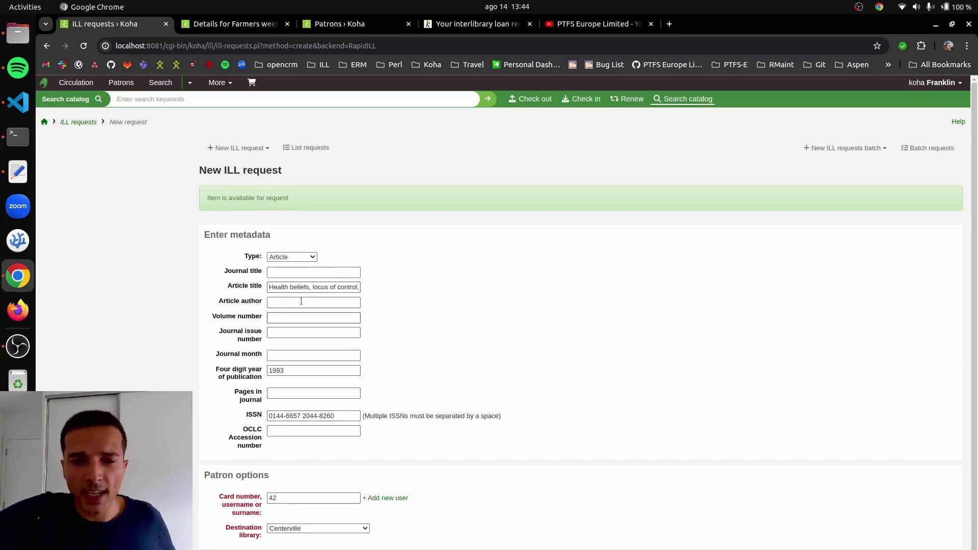
left_click_drag(208, 199, 288, 200)
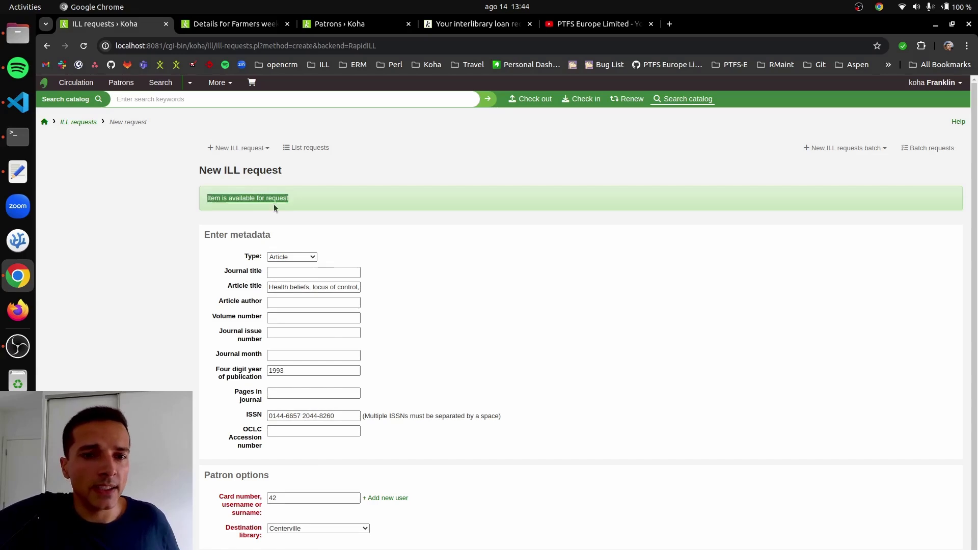
left_click(245, 202)
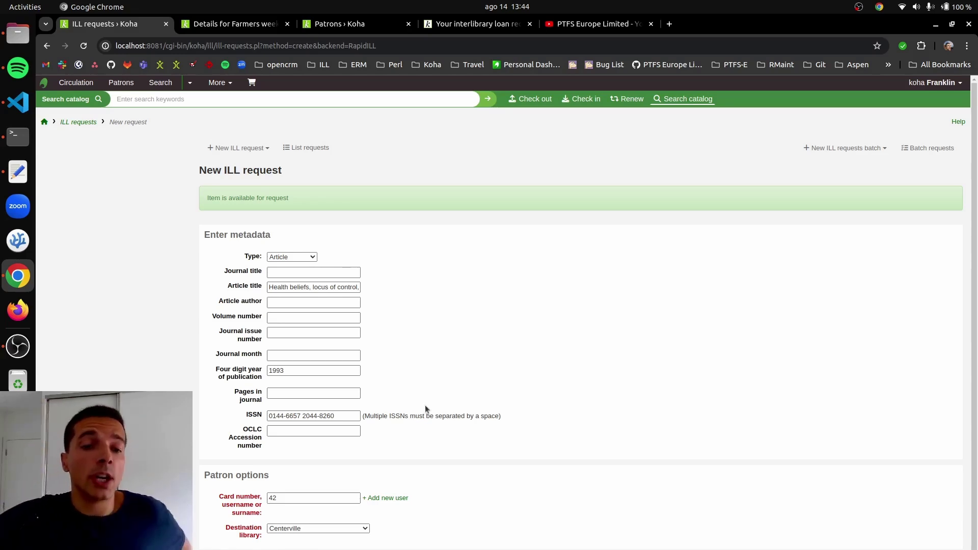
left_click_drag(213, 246, 271, 447)
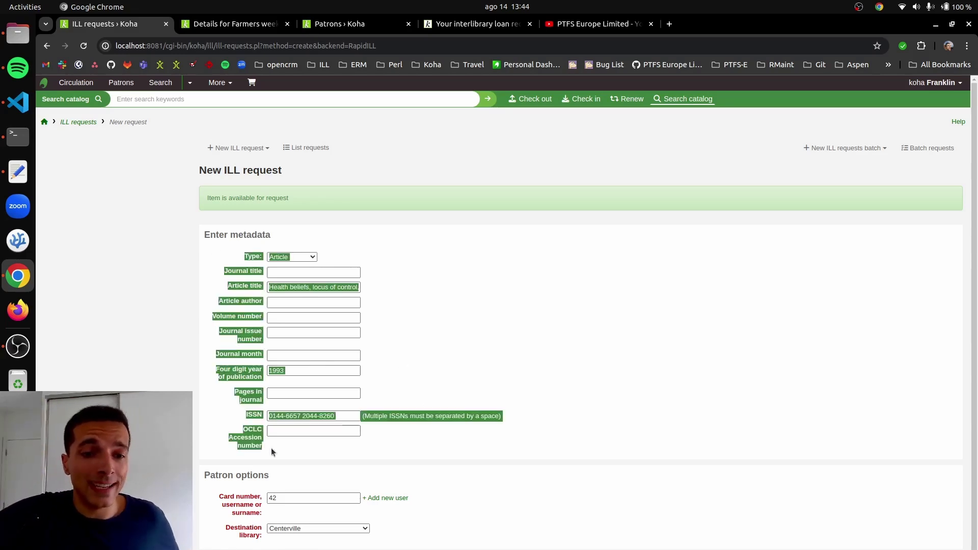
left_click(266, 327)
left_click_drag(227, 257, 292, 449)
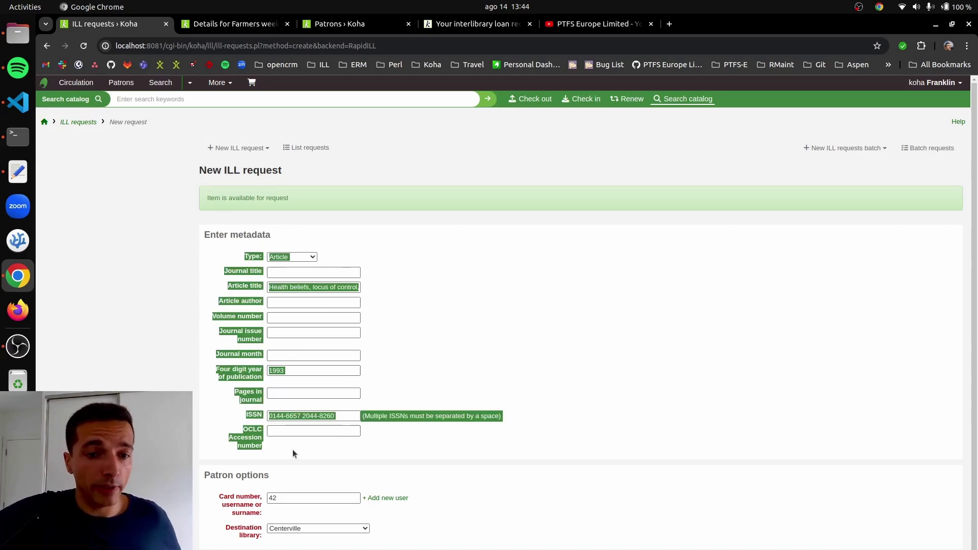
left_click(292, 449)
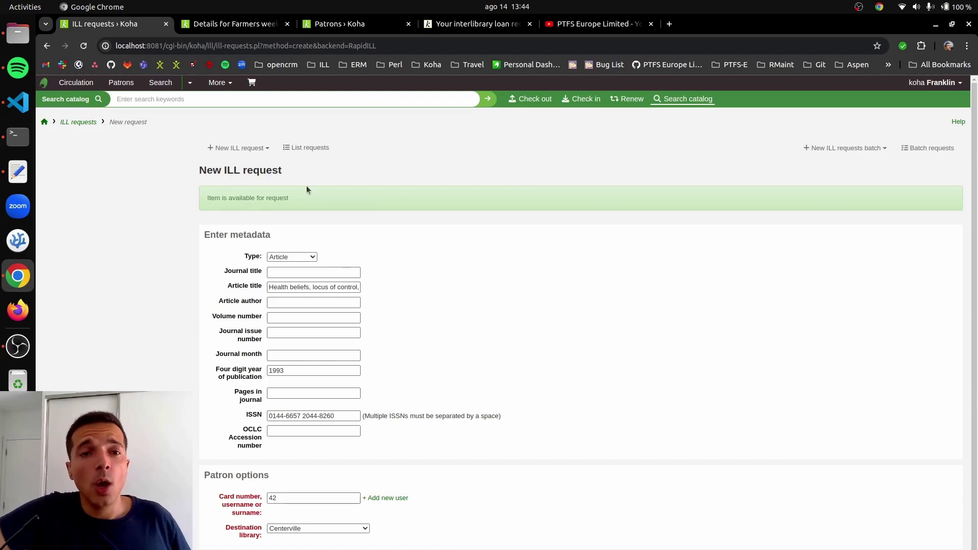
Show the RapidILL videos on PTFS Europe's YouTube channel and start a new ReprintsDesk request in Koha.
left_click(593, 24)
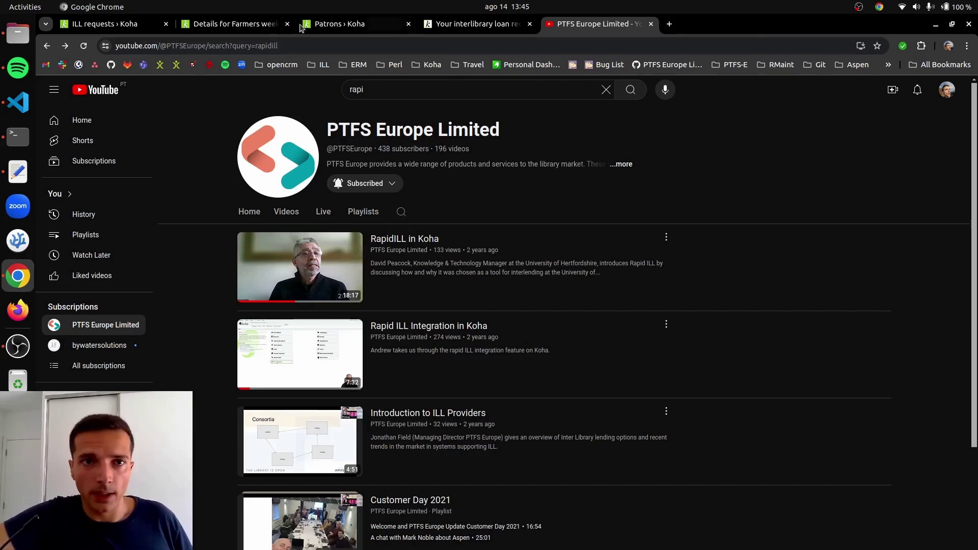
left_click(104, 24)
left_click(251, 198)
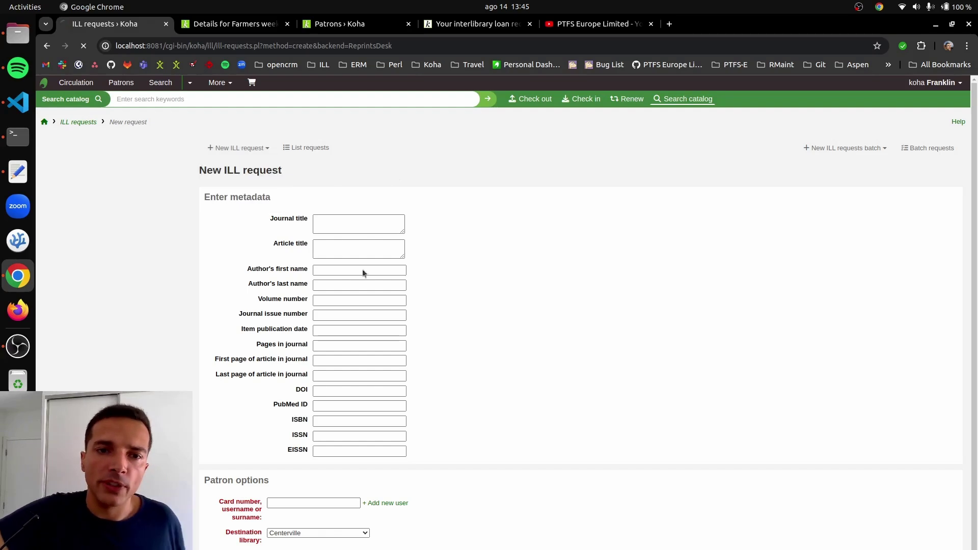
Fill in the ReprintsDesk request with the DOI 10.1016/j.cellimm.2017.12.003 and the patron's card number.
left_click(332, 390)
left_click(406, 413)
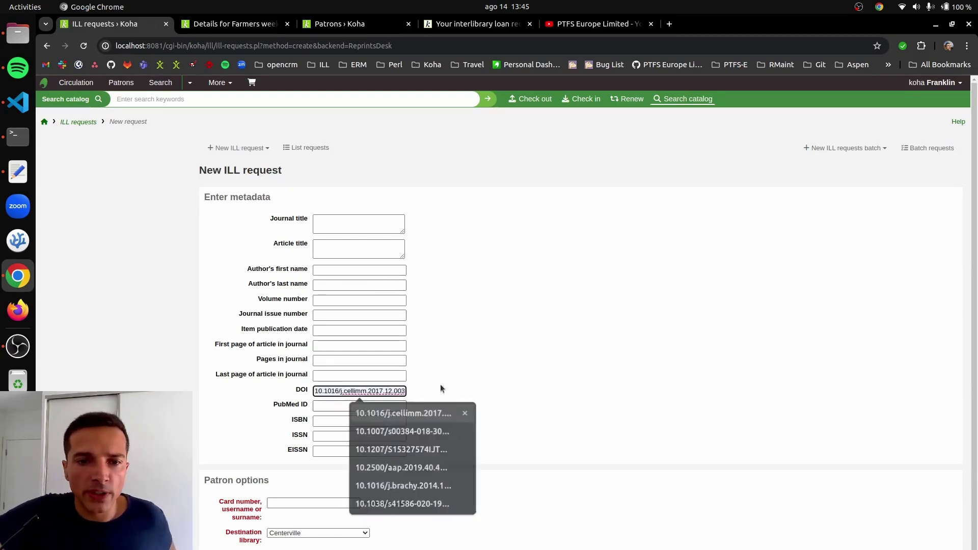
left_click(440, 385)
left_click(281, 501)
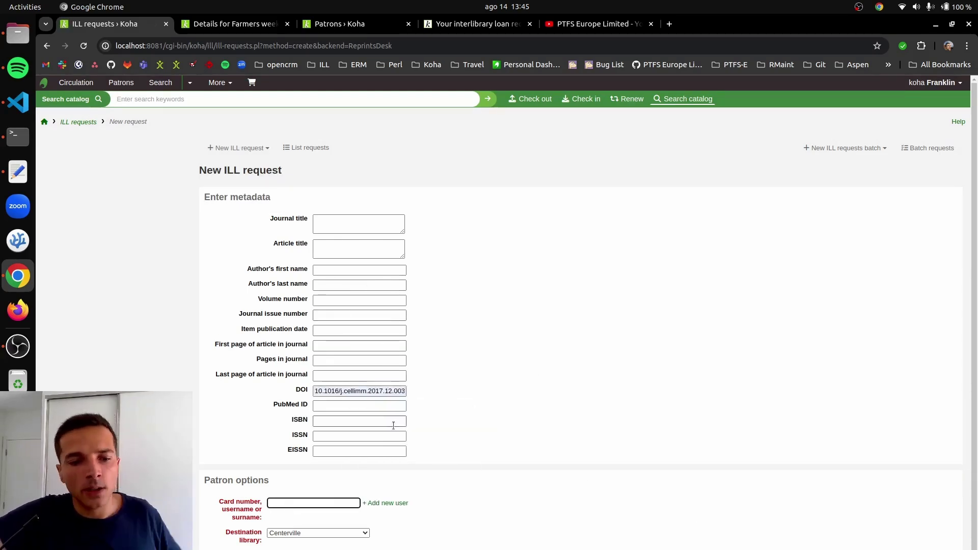
type("42")
scroll(504, 428, "down", 2)
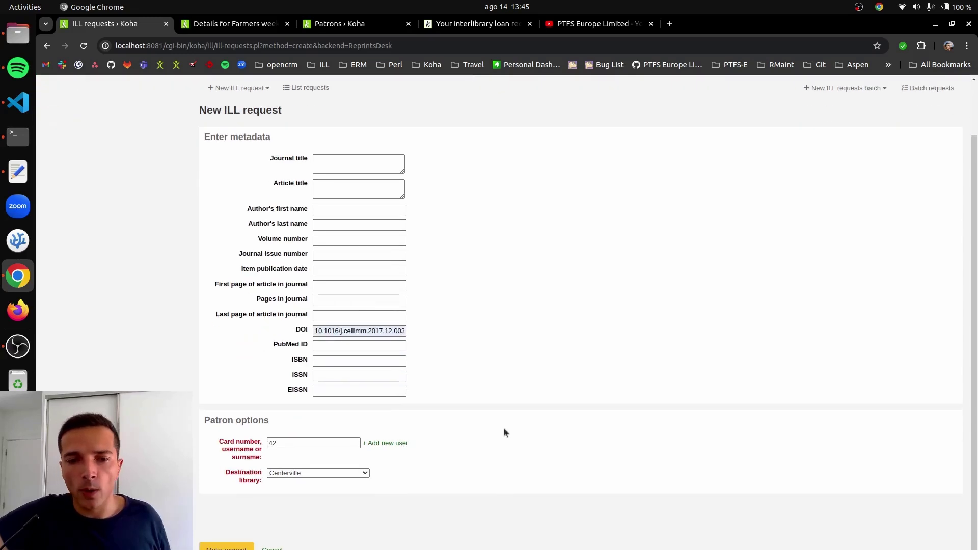
scroll(512, 429, "up", 2)
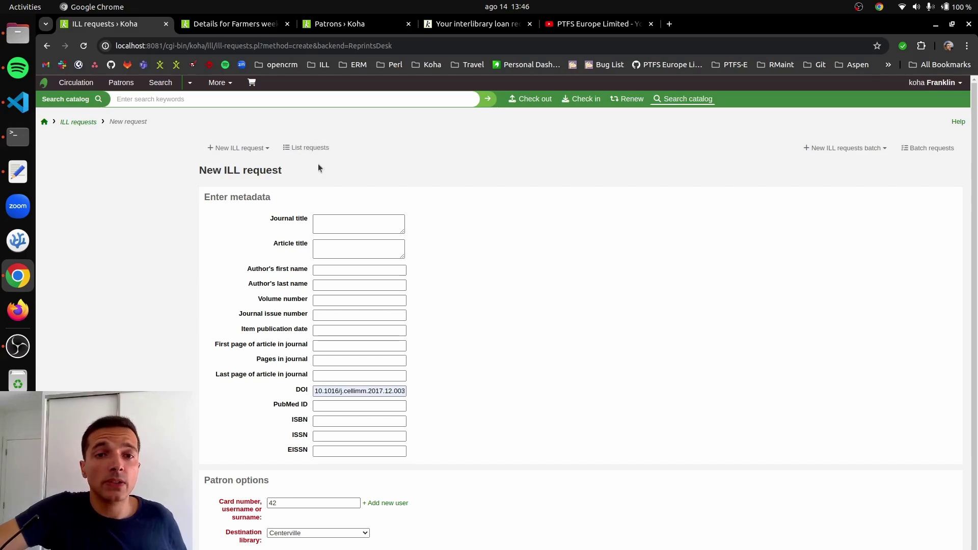
Review the backends available for new ILL requests and return to the list of all requests.
left_click(244, 147)
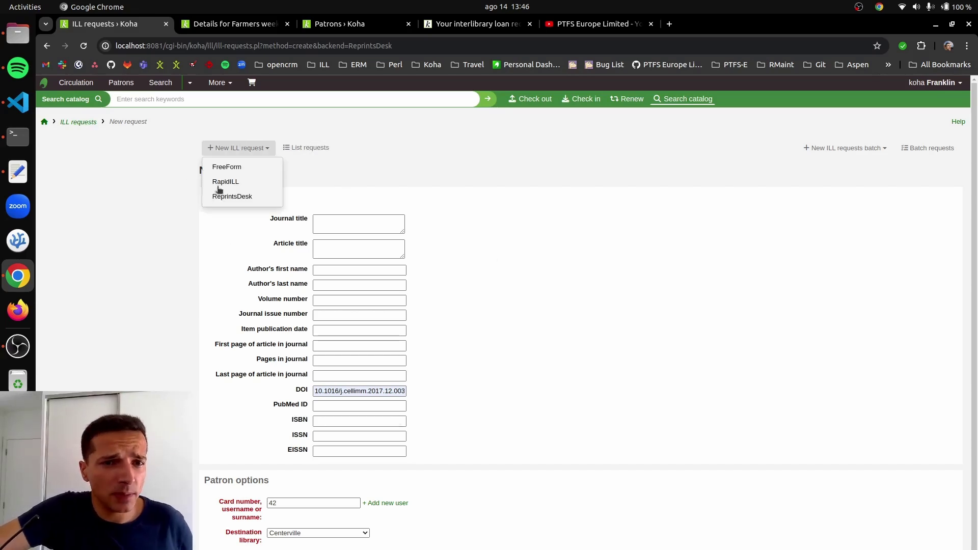
left_click(160, 188)
left_click(294, 148)
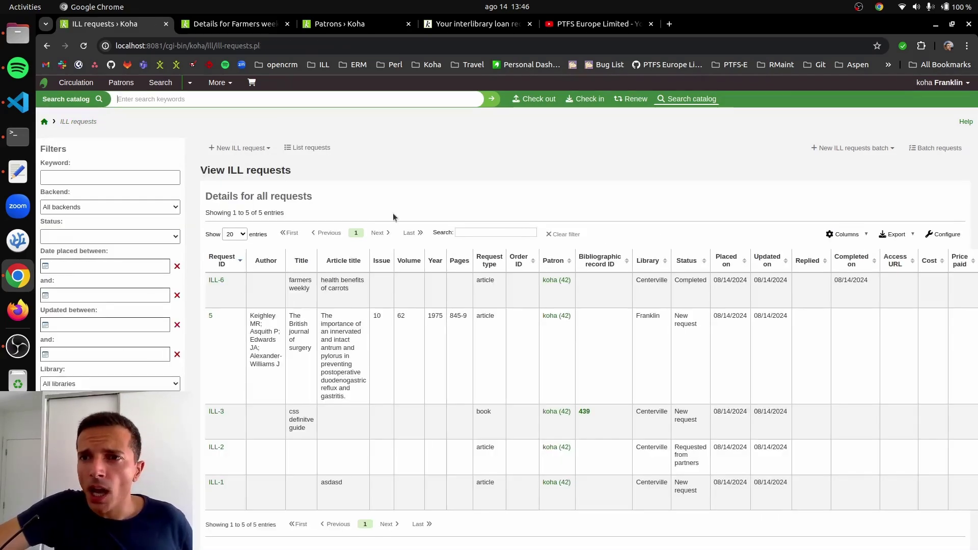
Start a new FreeForm batch of ILL requests.
left_click(830, 150)
left_click(695, 176)
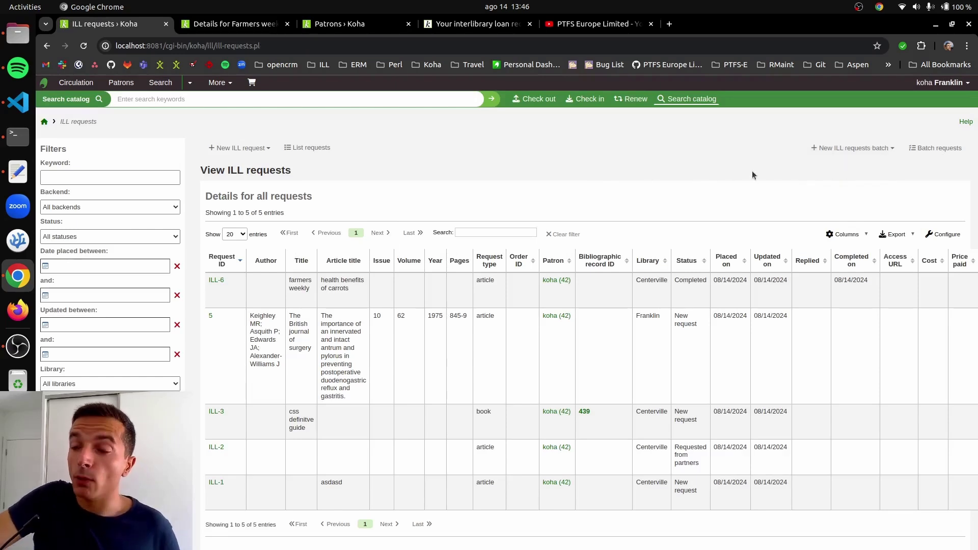
left_click(856, 149)
left_click(834, 167)
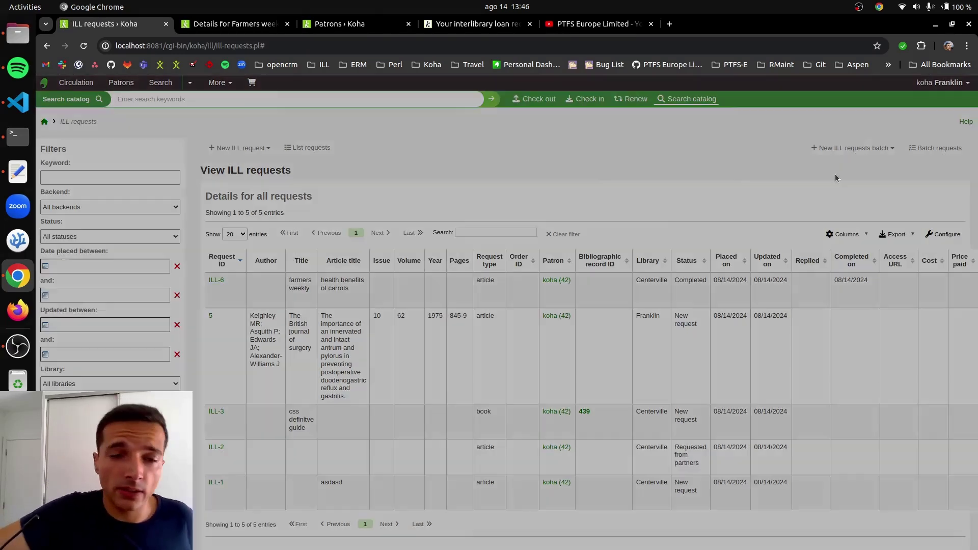
Create the batch as "demo video batch" with the patron's card number and Fairview as the library.
left_click(398, 188)
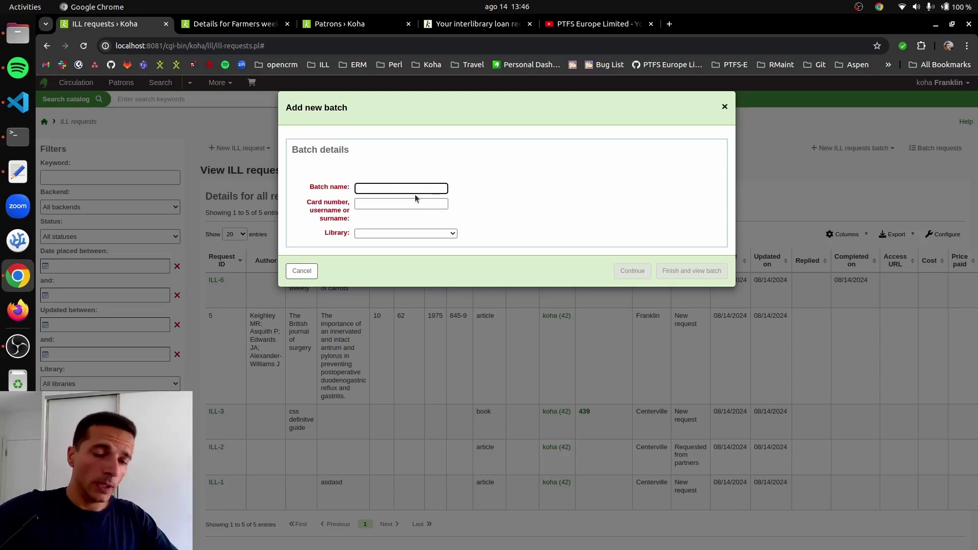
type("de")
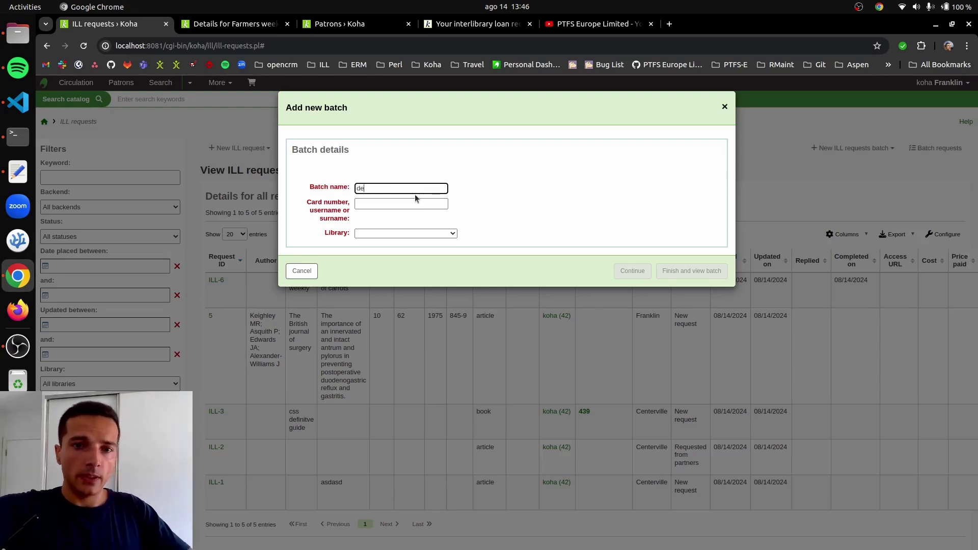
type("mo video batch")
key("Tab")
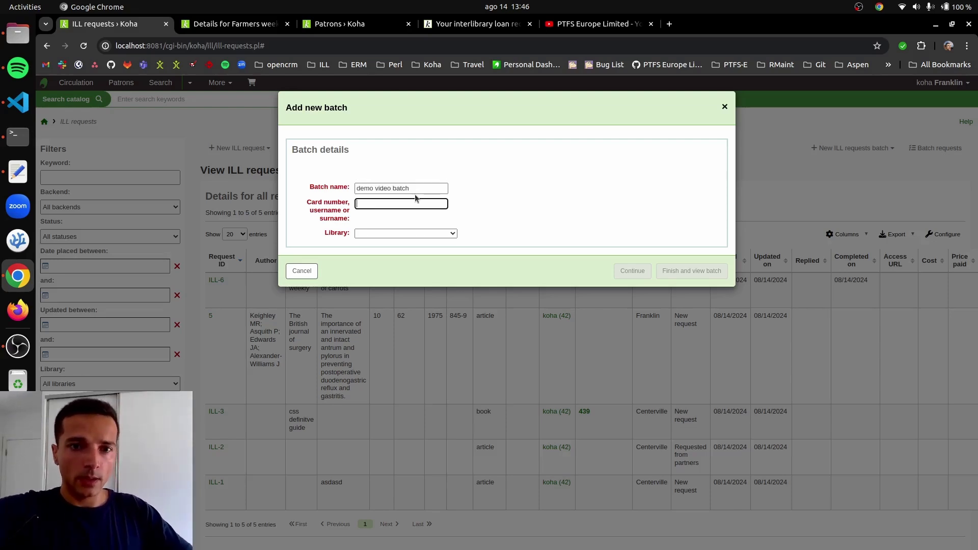
type("42")
key("Tab")
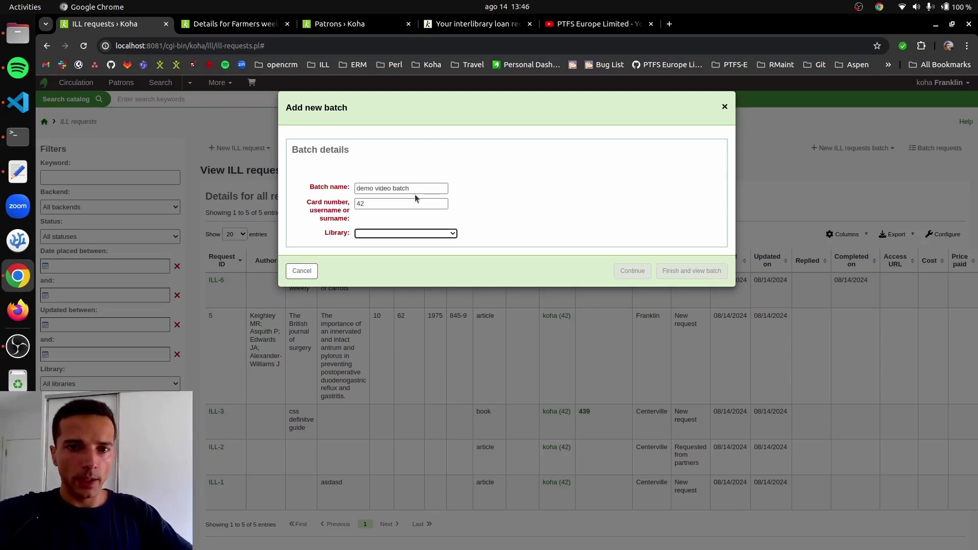
left_click(406, 233)
left_click(392, 263)
left_click(632, 271)
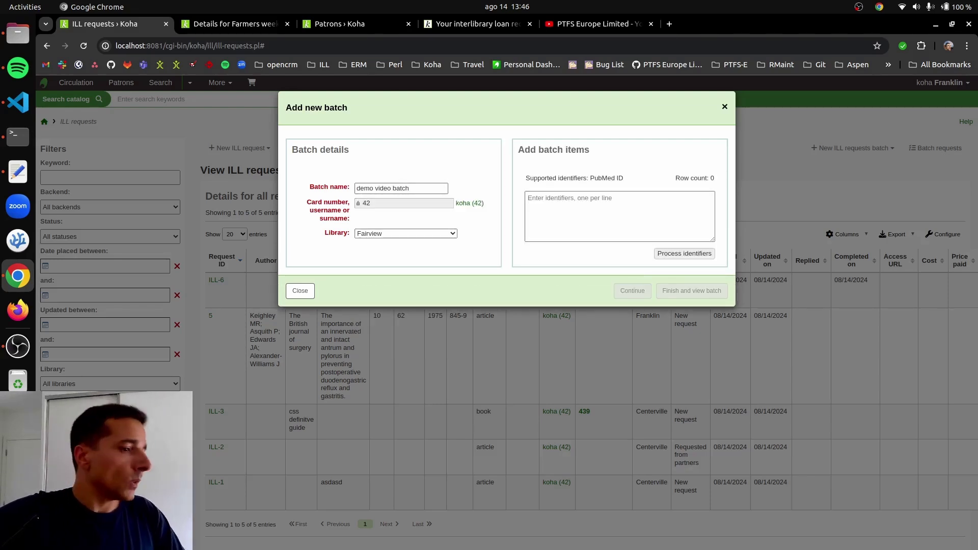
Add the PubMed IDs 4051539, 4890048, 35450760, 17536072 and 36239119 from the text editor to the batch and process them.
key("alt+Tab")
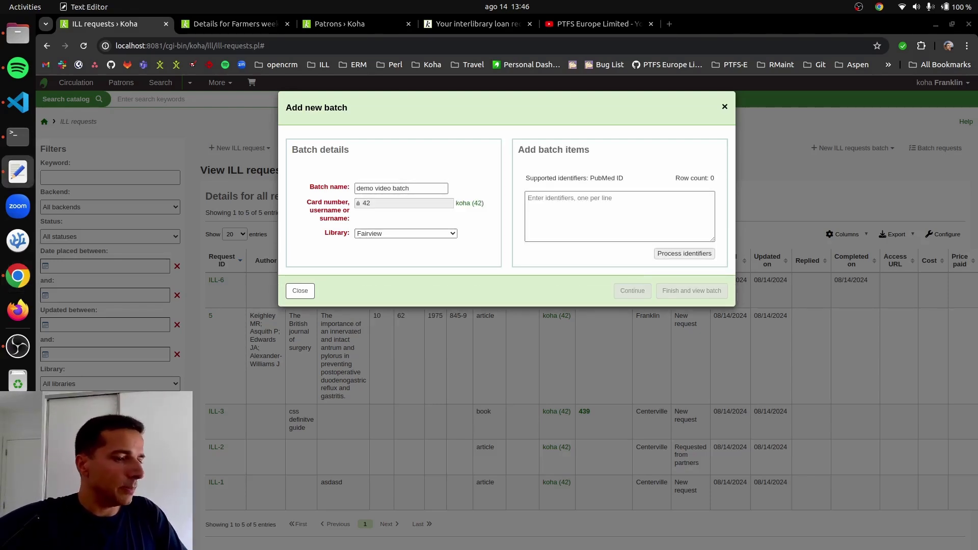
key("alt+Tab")
key("ctrl+v")
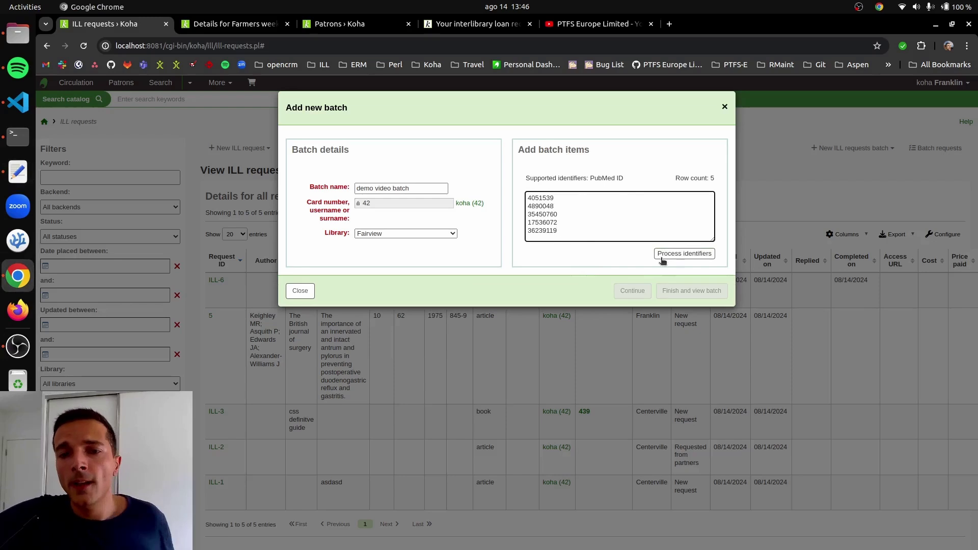
left_click(662, 258)
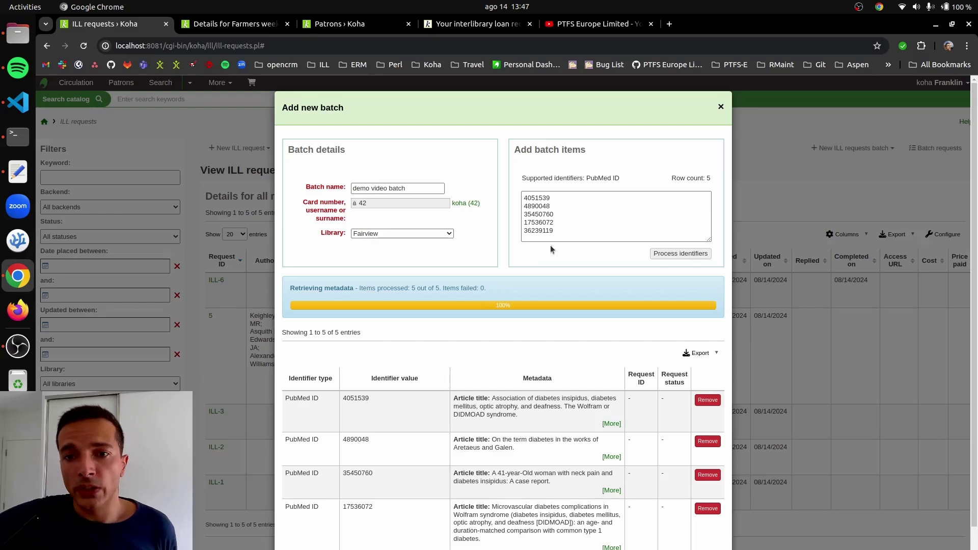
Review the metadata retrieved for the identifiers and expand the full details of article 4051539.
left_click_drag(553, 231, 525, 198)
left_click(547, 198)
scroll(538, 422, "down", 2)
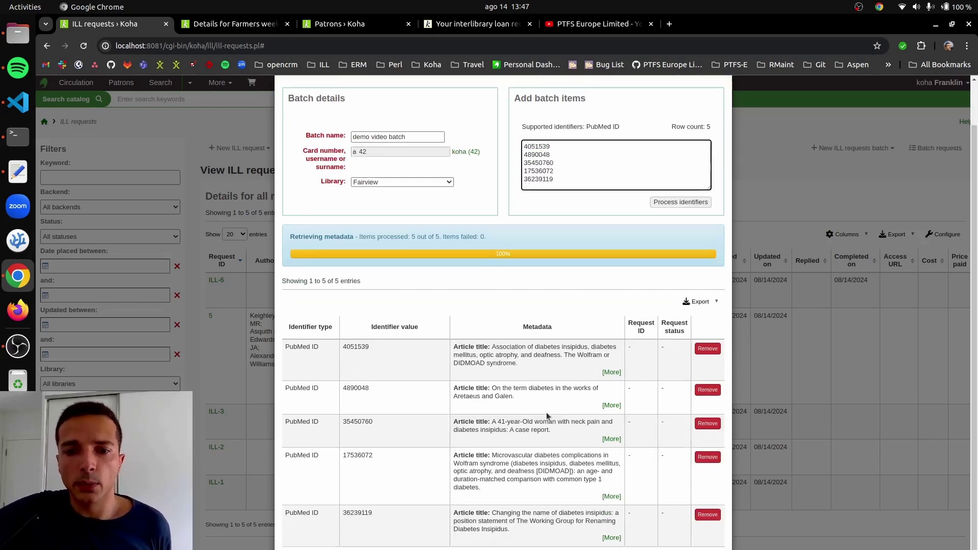
left_click(611, 331)
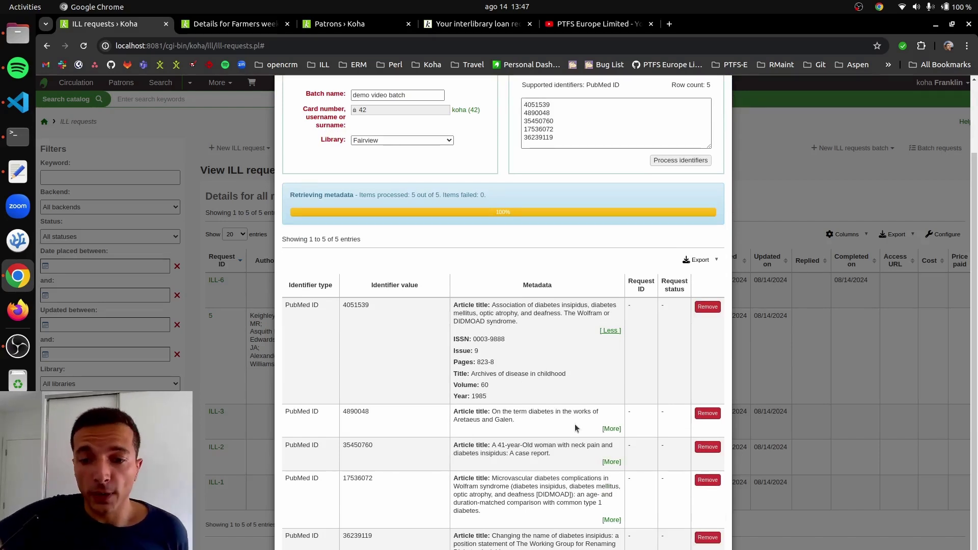
Add the retrieved items to the batch, finish it and look through the requests it contains.
scroll(576, 428, "down", 2)
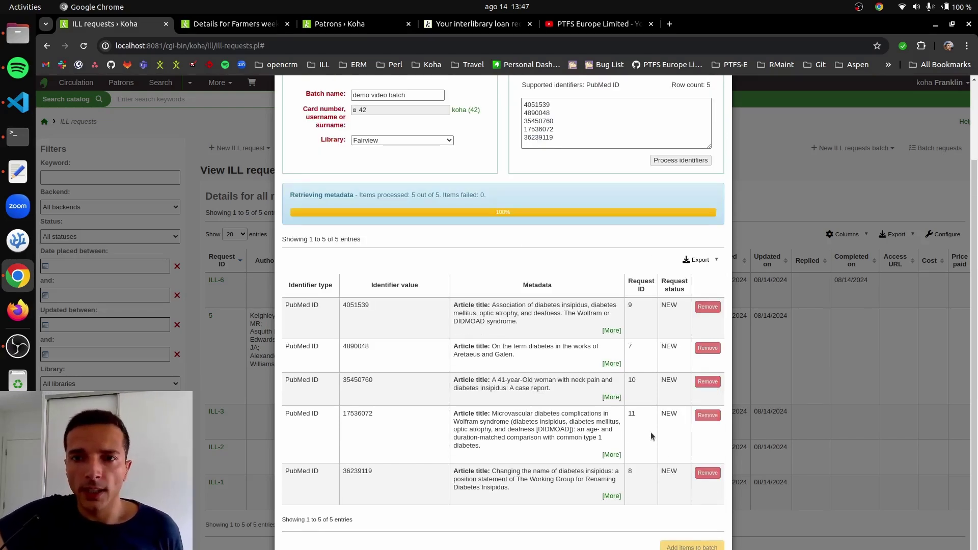
scroll(644, 422, "up", 2)
scroll(636, 409, "down", 2)
left_click(698, 546)
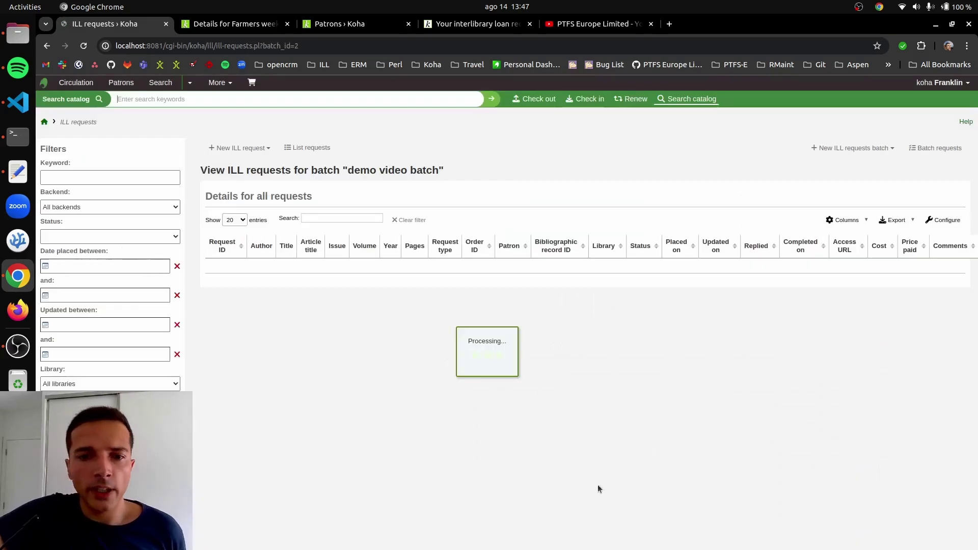
scroll(552, 371, "down", 1)
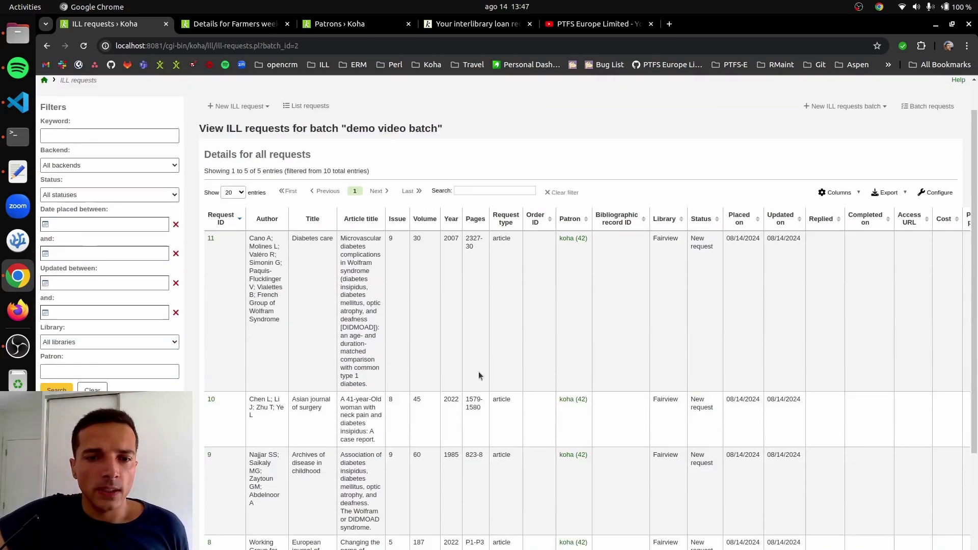
scroll(443, 375, "down", 2)
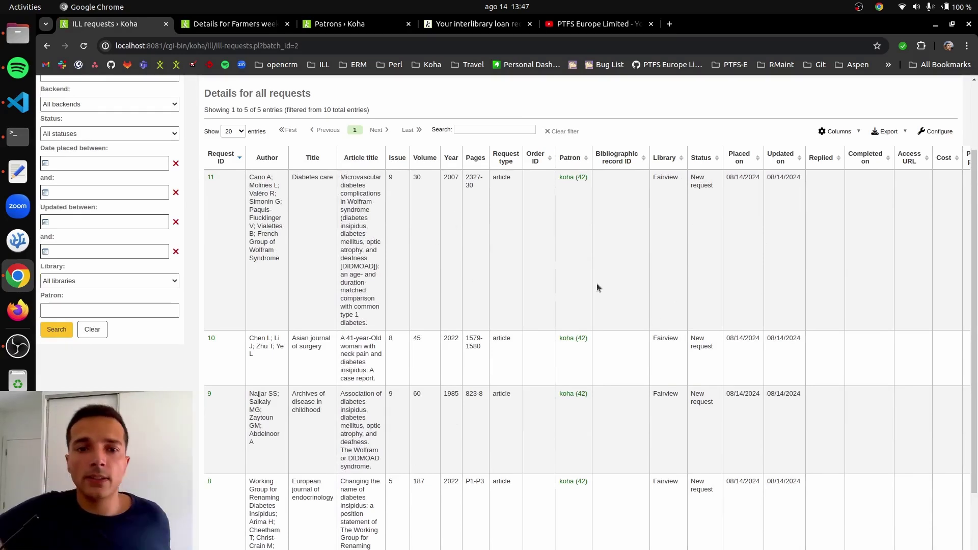
scroll(589, 317, "up", 3)
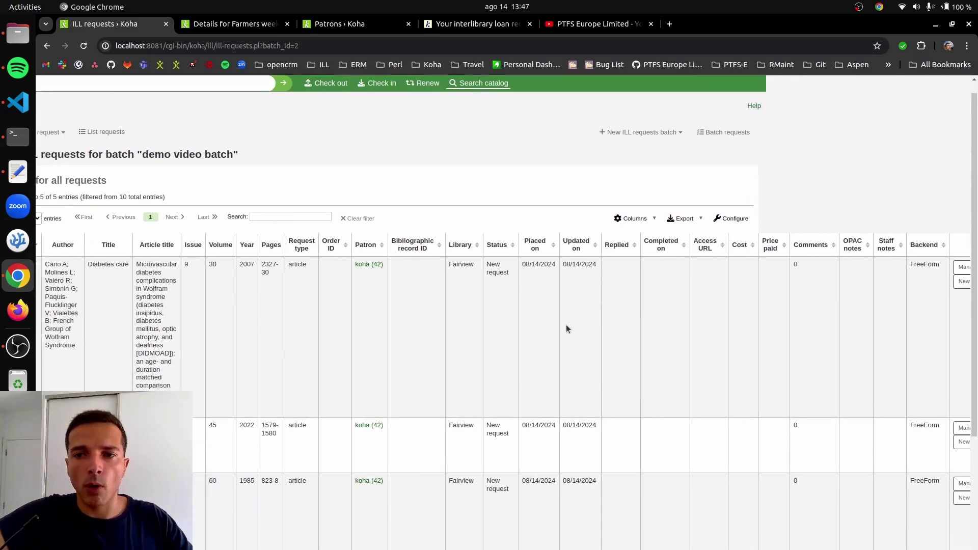
scroll(562, 324, "up", 1)
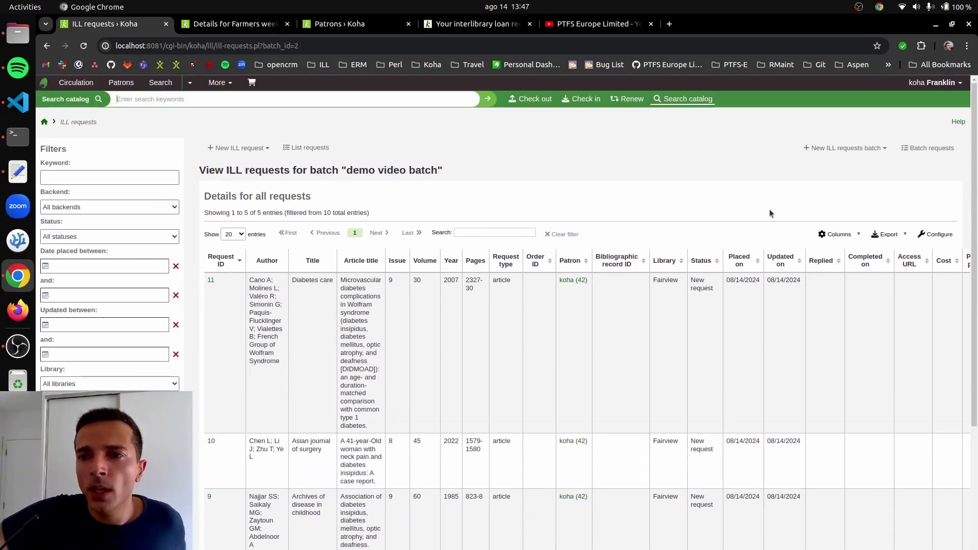
Review which backends are available for creating a new ILL requests batch.
left_click(885, 151)
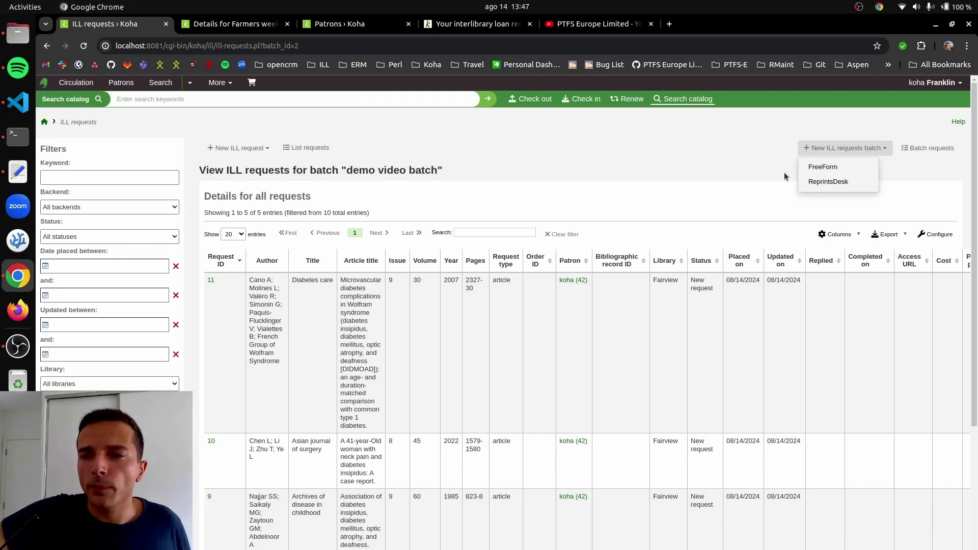
left_click(810, 146)
left_click(845, 147)
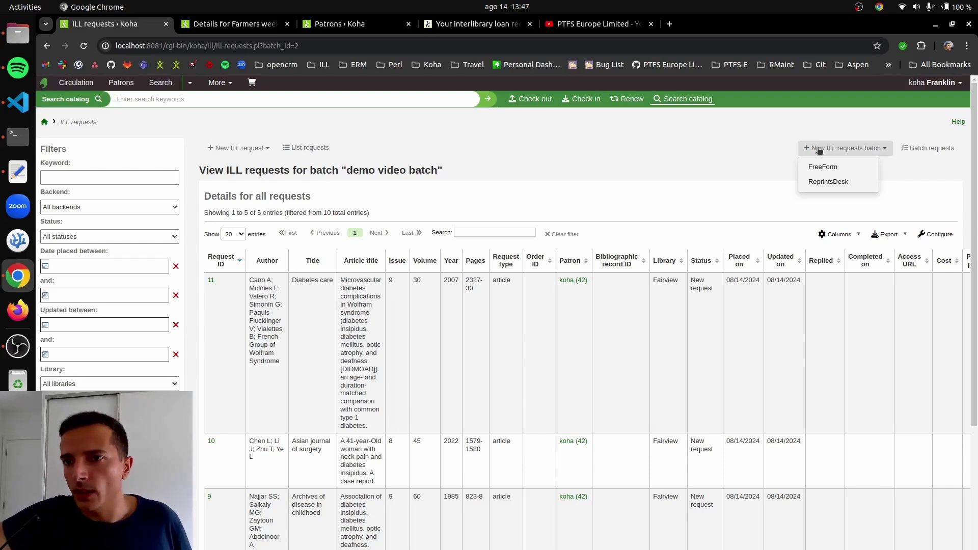
left_click(689, 180)
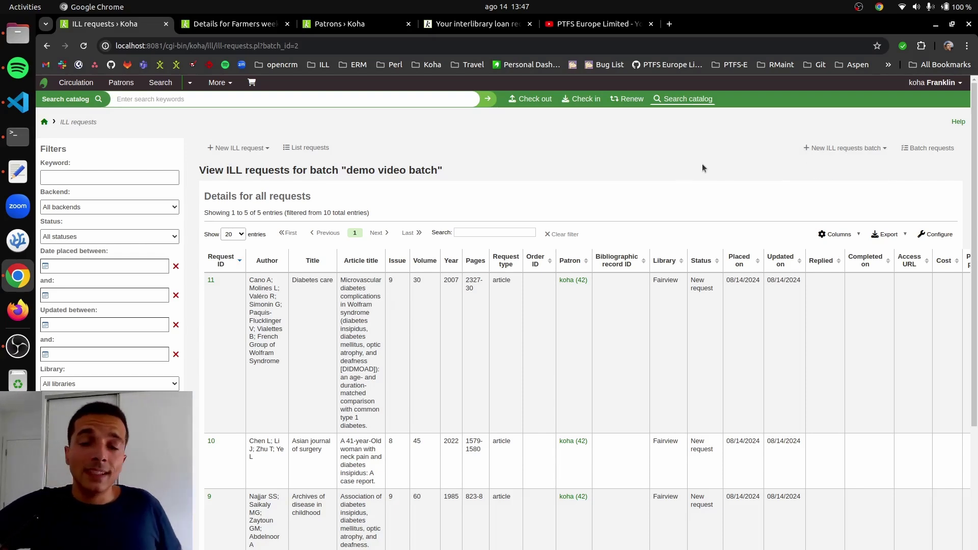
left_click(871, 148)
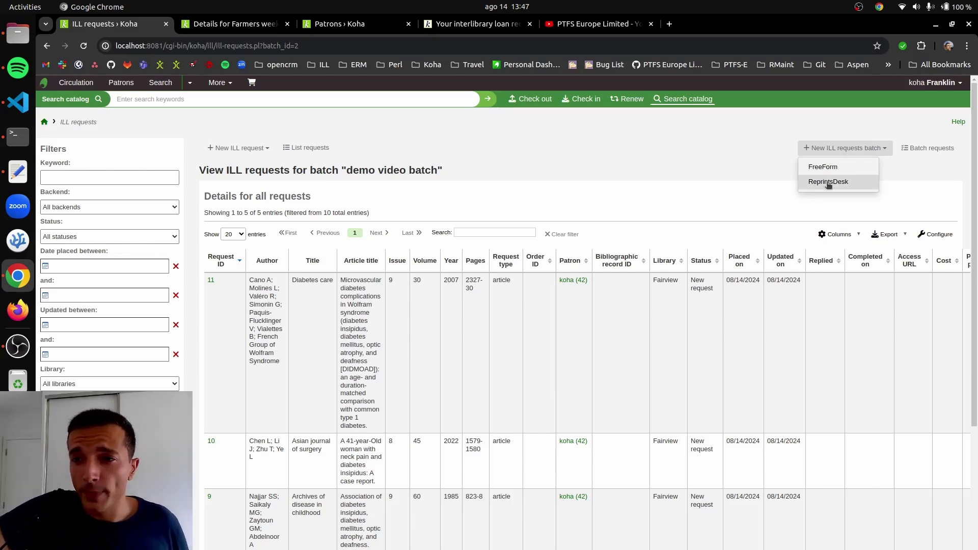
left_click(752, 193)
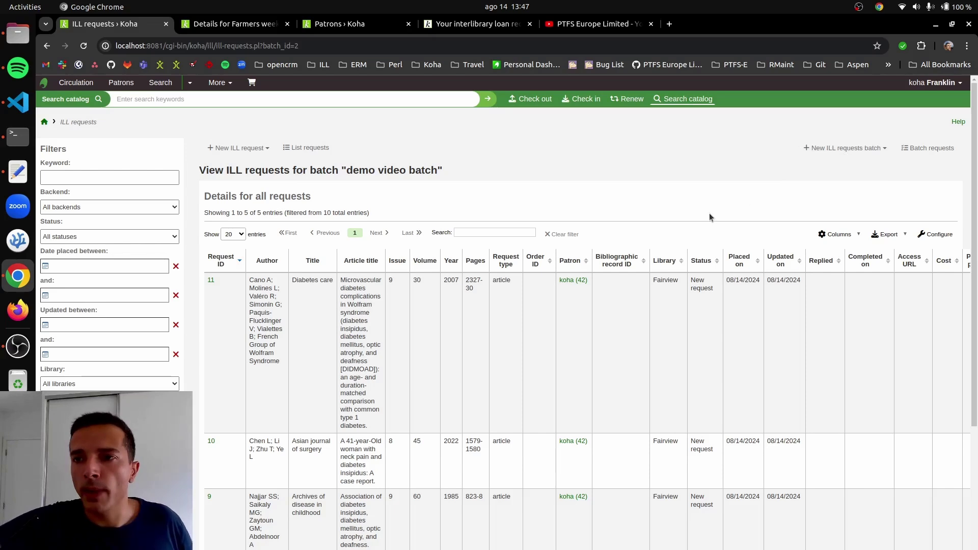
left_click(821, 147)
left_click(653, 176)
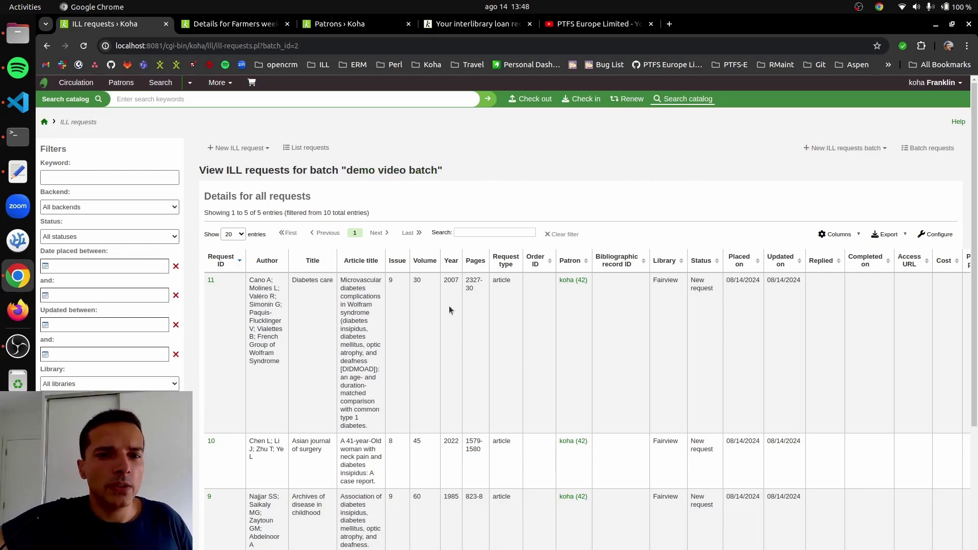
Display the Batch column in the table of requests for the demo video batch.
scroll(513, 359, "down", 3)
scroll(502, 357, "up", 3)
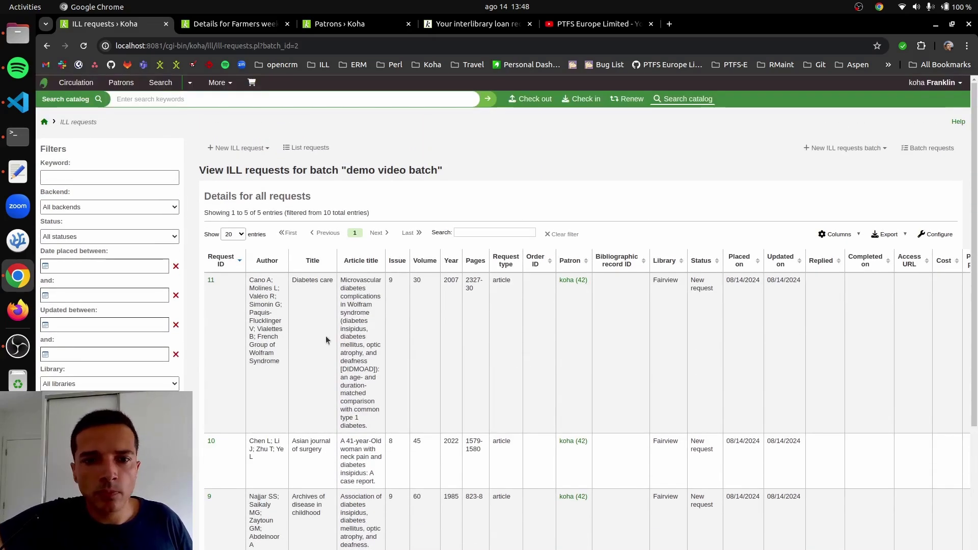
left_click(850, 239)
left_click(847, 273)
left_click(432, 252)
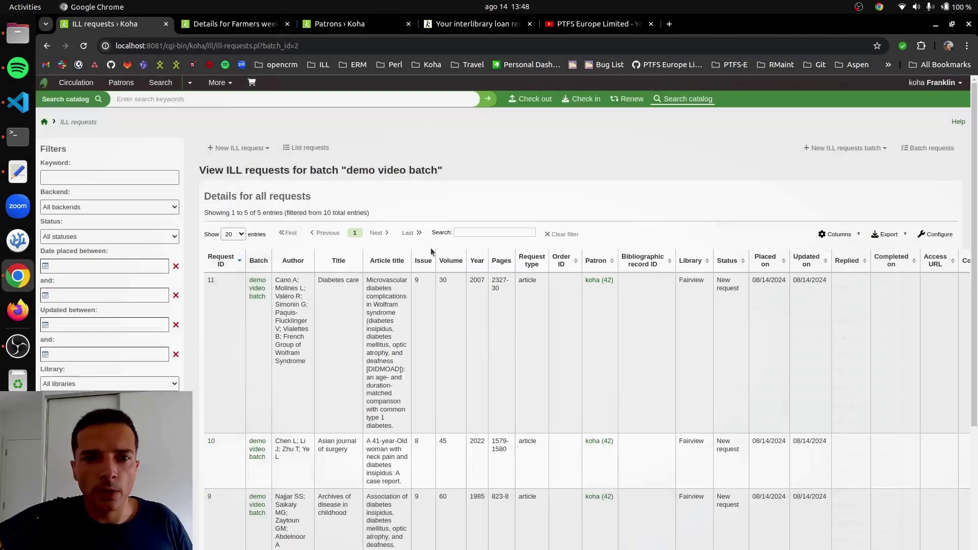
Return to the list of all ILL requests, display its Batch column and look through the batch of each request.
left_click(300, 148)
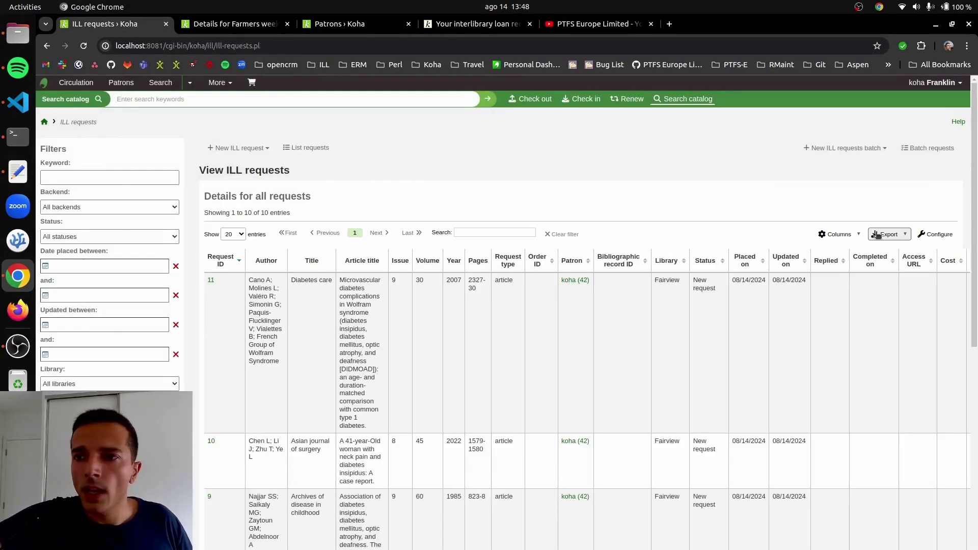
left_click(838, 233)
left_click(847, 271)
left_click(570, 187)
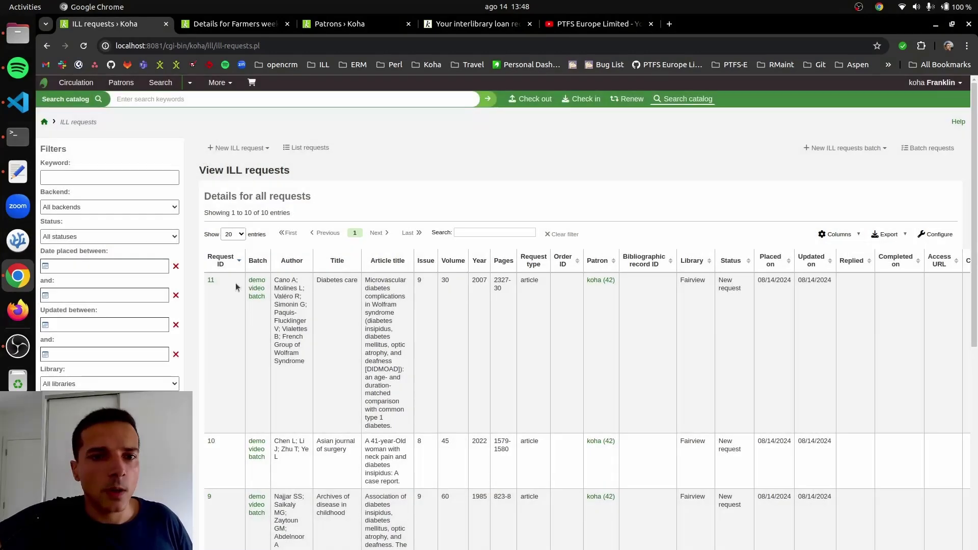
scroll(261, 310, "down", 7)
scroll(279, 315, "down", 3)
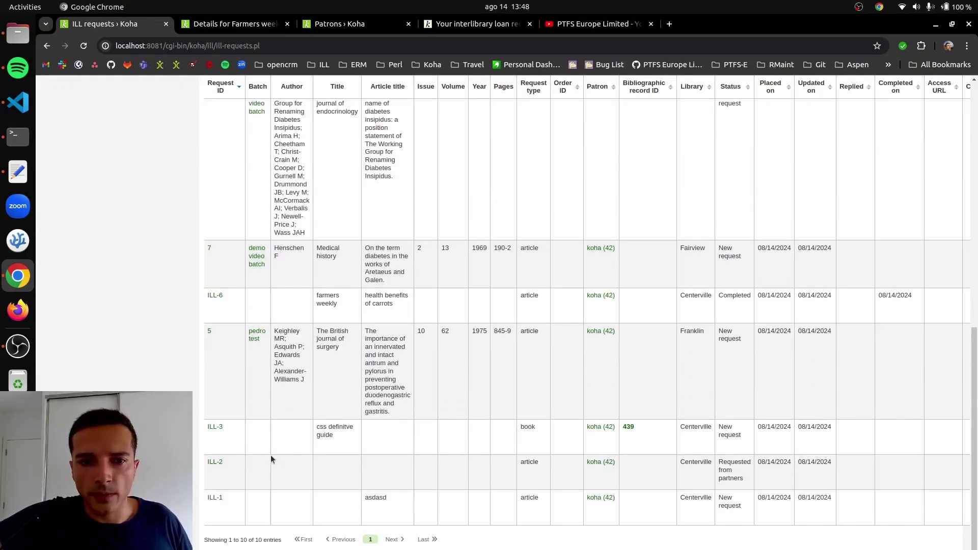
scroll(268, 452, "up", 4)
scroll(269, 455, "up", 5)
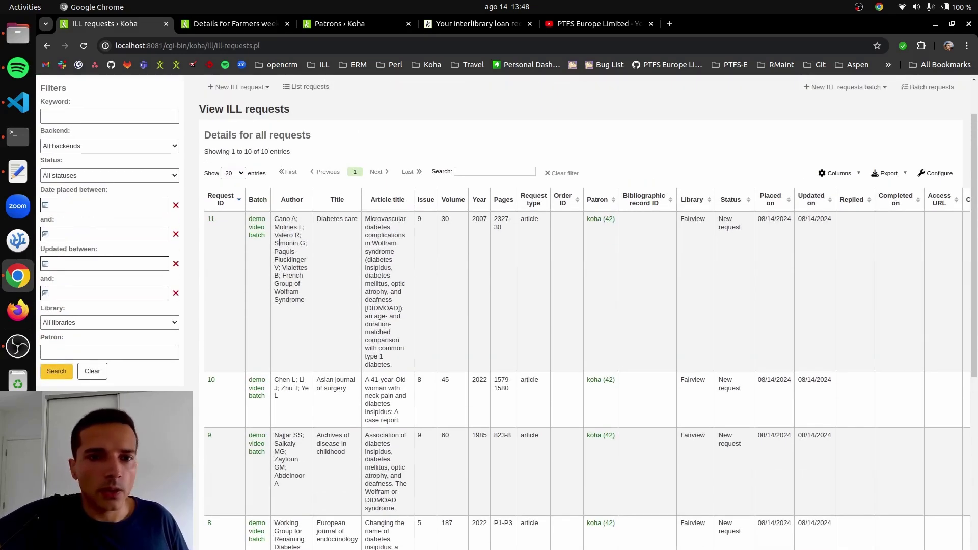
scroll(490, 152, "up", 1)
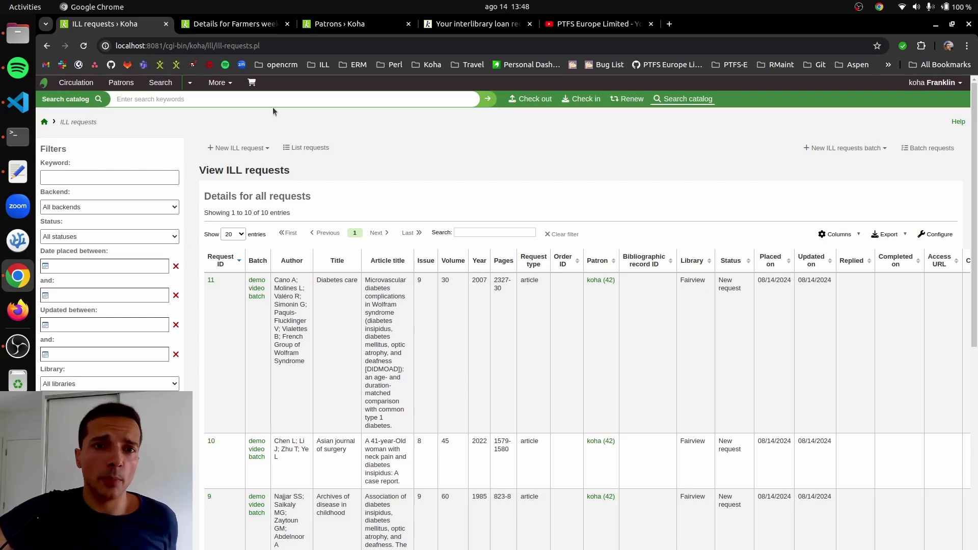
Reopen the ILL requests list from the staff interface home page and show the backends available for a new request.
left_click(224, 83)
left_click(386, 196)
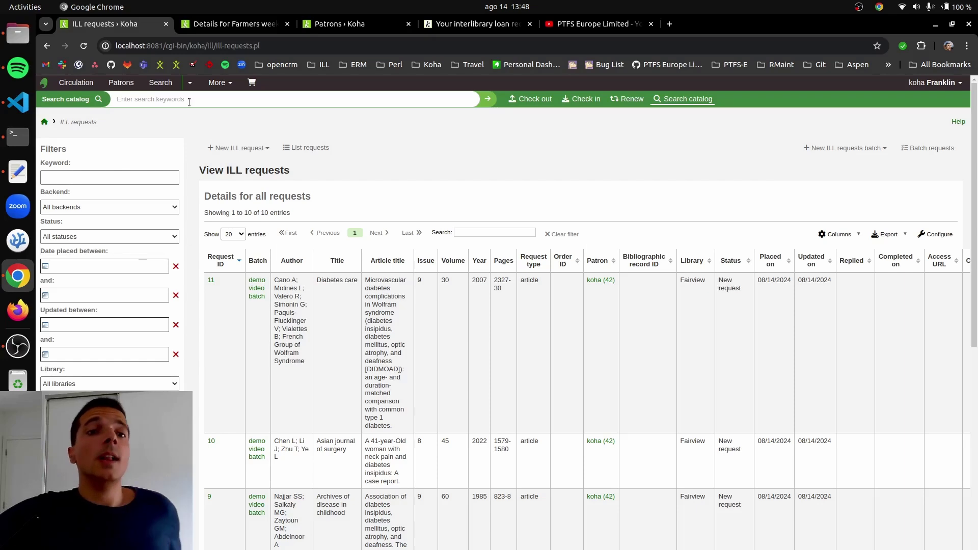
left_click(44, 83)
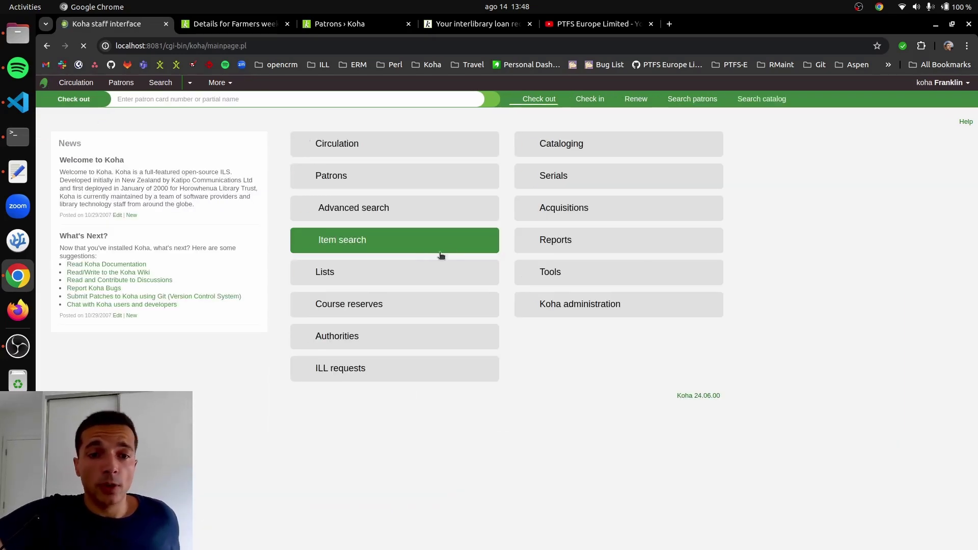
left_click(411, 376)
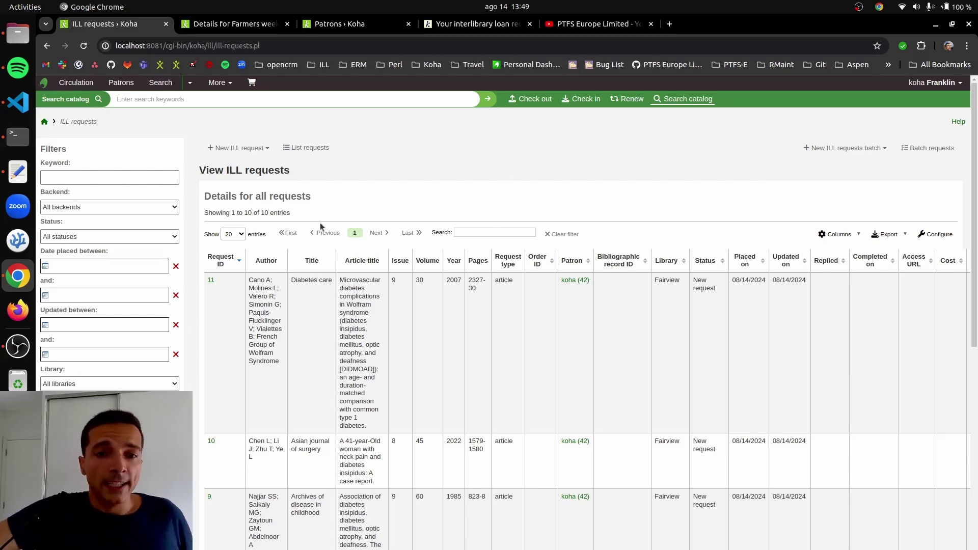
left_click(255, 156)
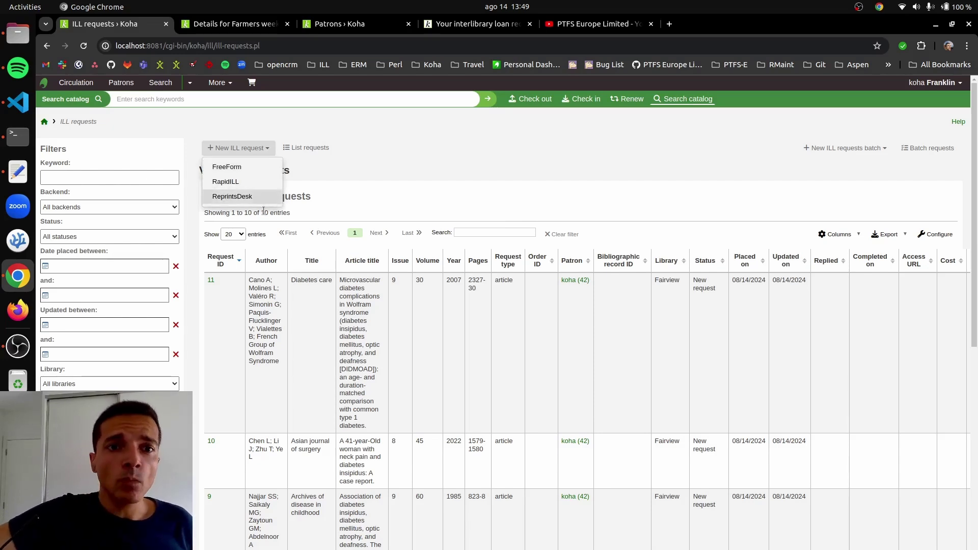
left_click(260, 149)
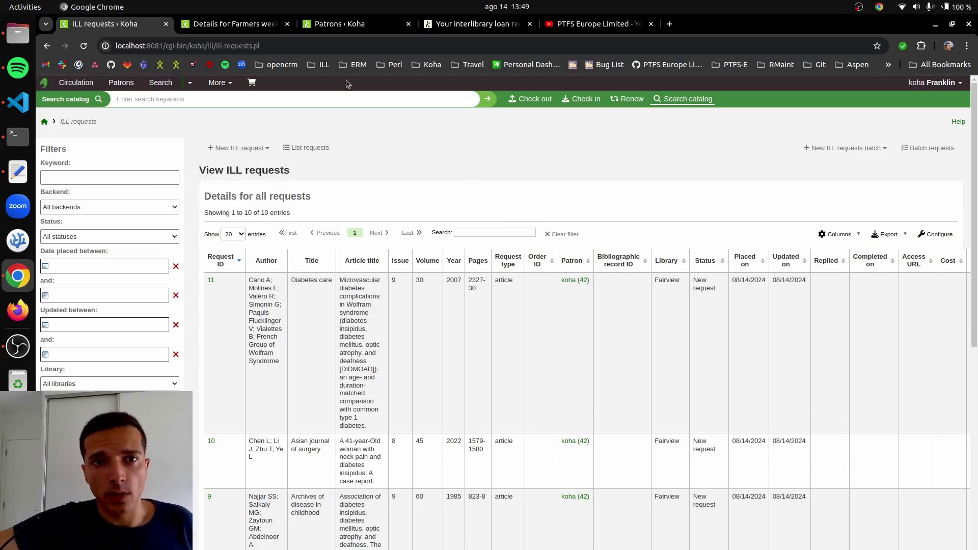
left_click(255, 148)
left_click(387, 171)
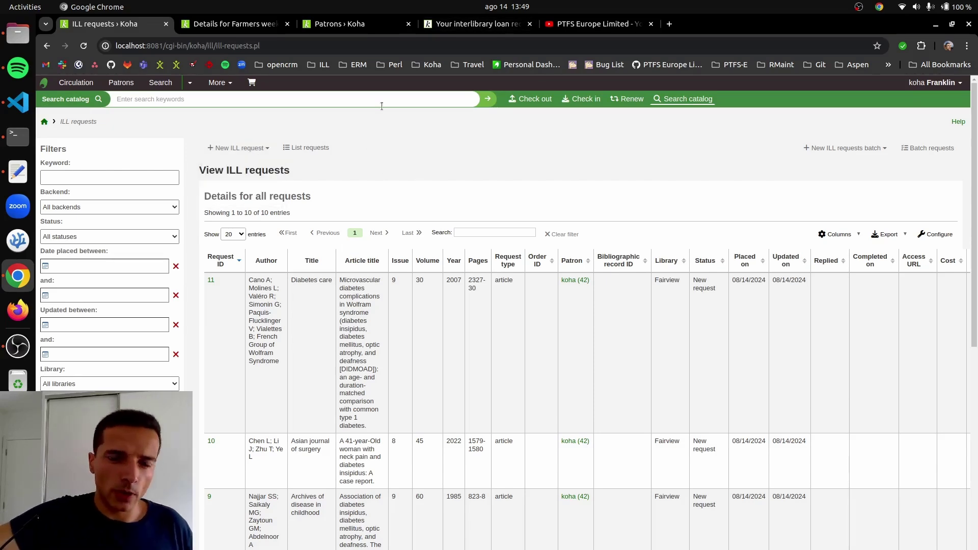
Switch to the OPAC, reload the patron's interlibrary loan requests and review which backends are offered for creating a new request.
left_click(474, 24)
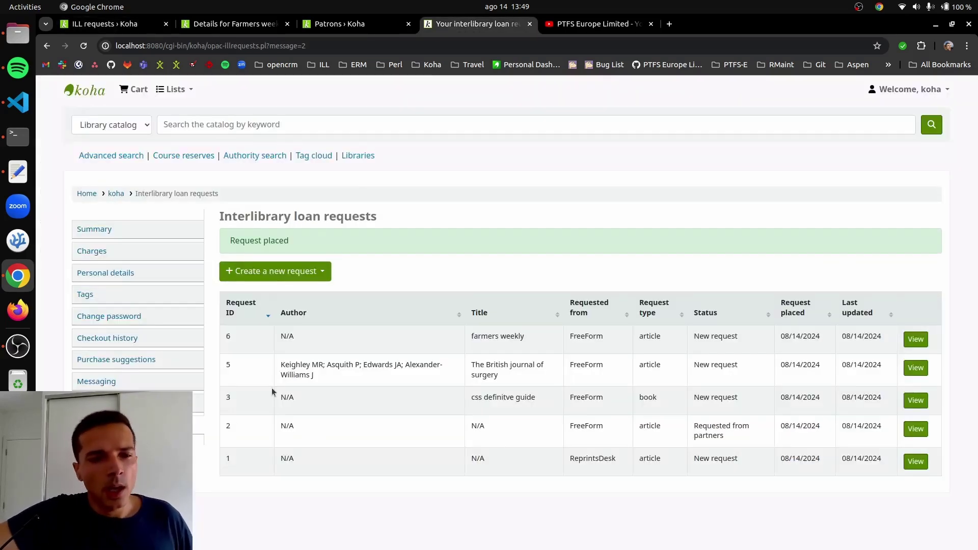
left_click(153, 403)
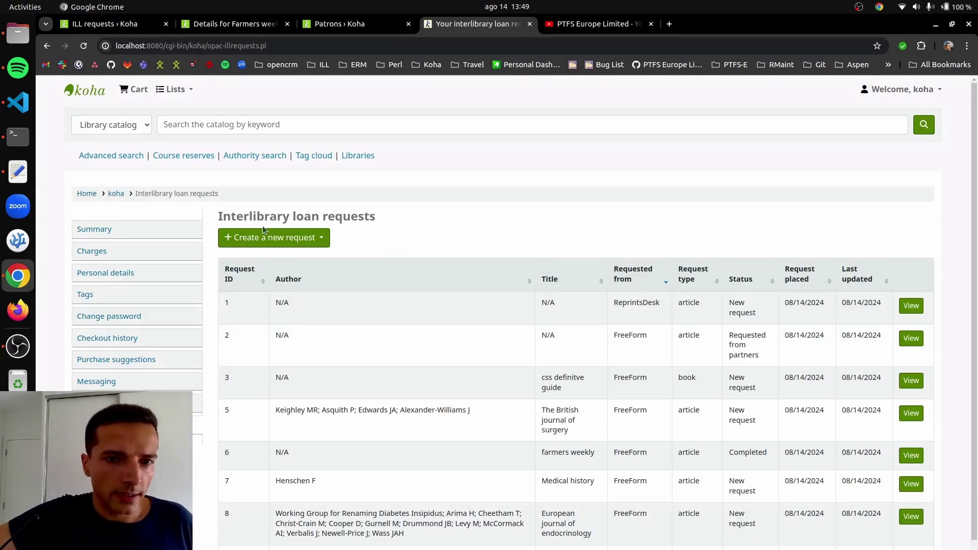
left_click(287, 238)
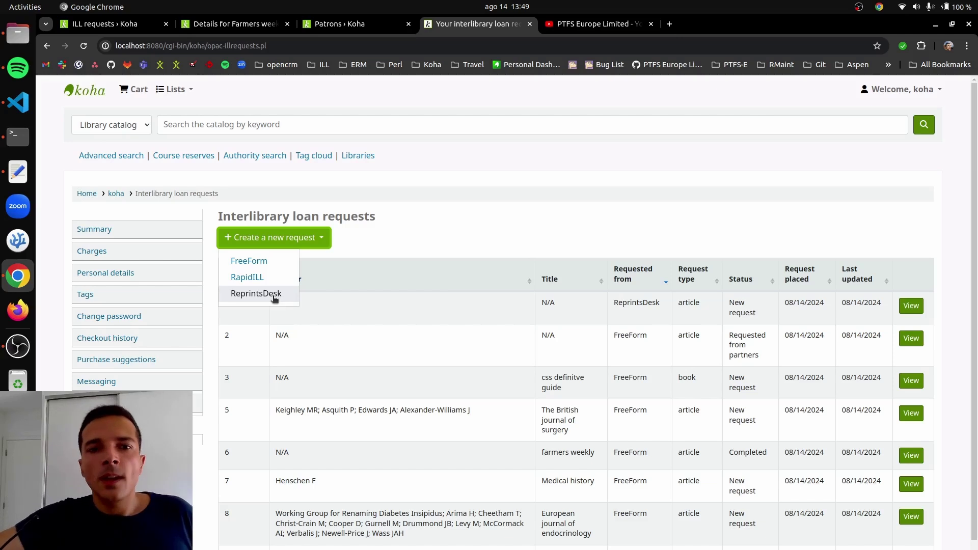
left_click(388, 251)
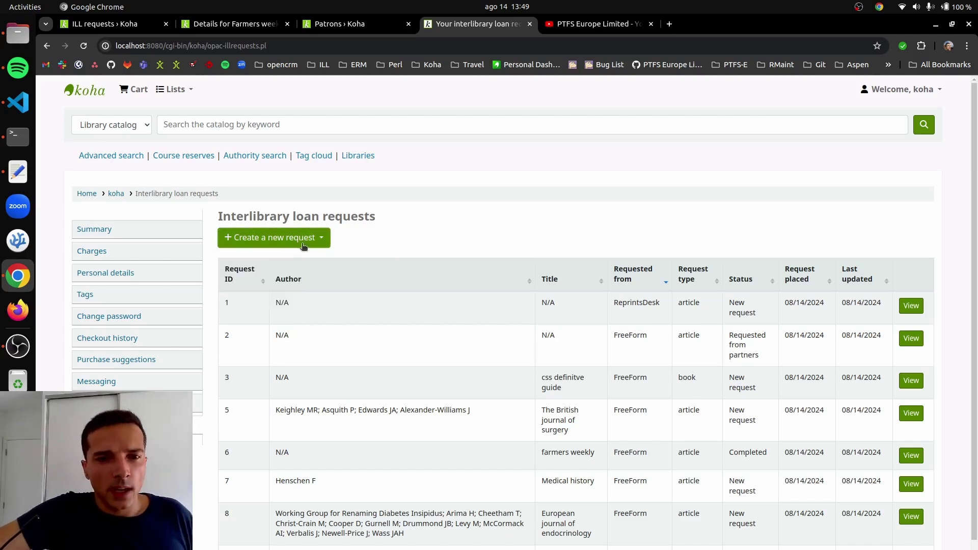
left_click(303, 238)
left_click(355, 258)
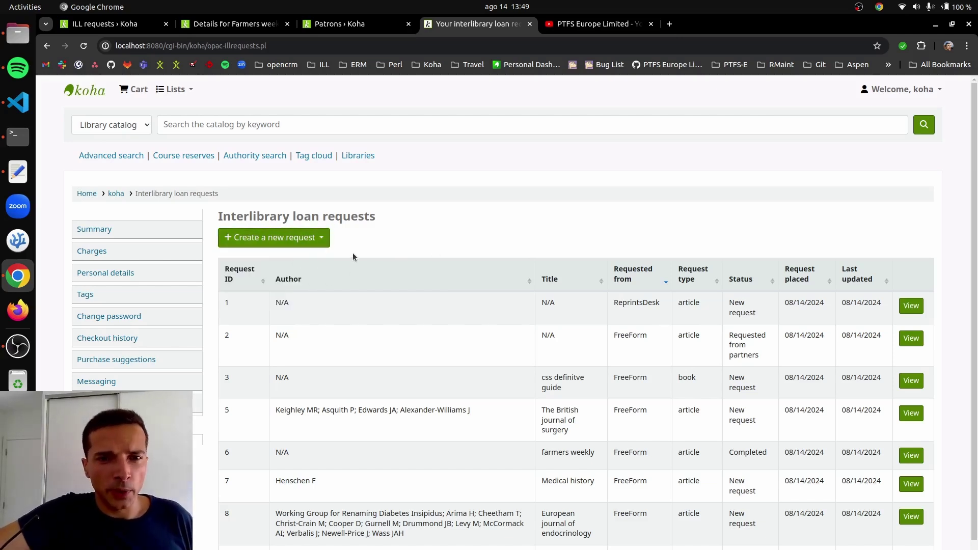
left_click(312, 238)
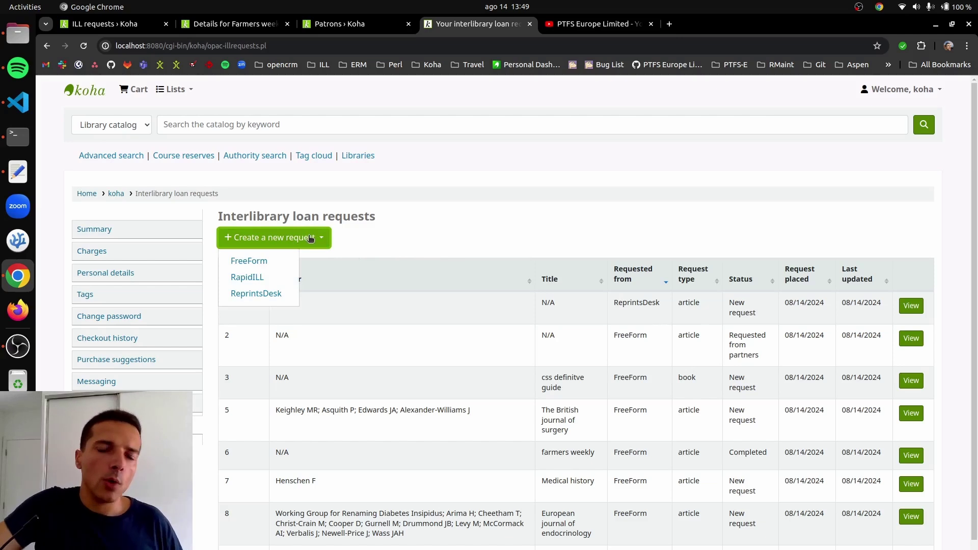
left_click(372, 227)
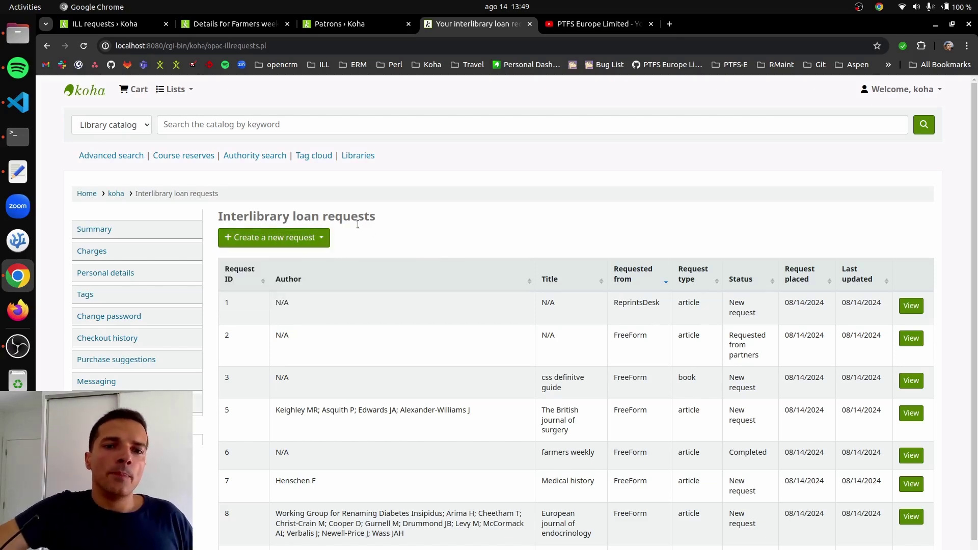
Open a new FreeForm request in the OPAC with type Journal article and examine its journal and article detail fields.
left_click(310, 241)
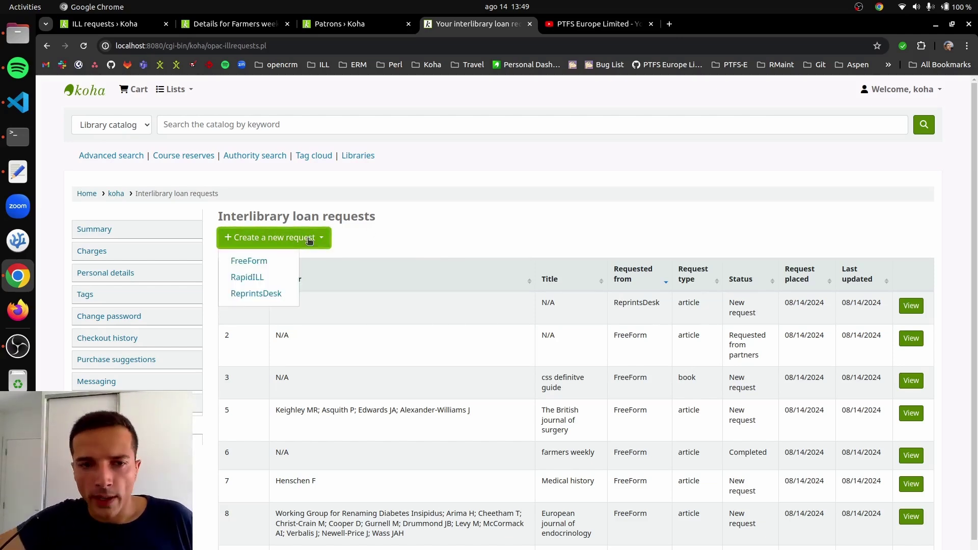
left_click(273, 260)
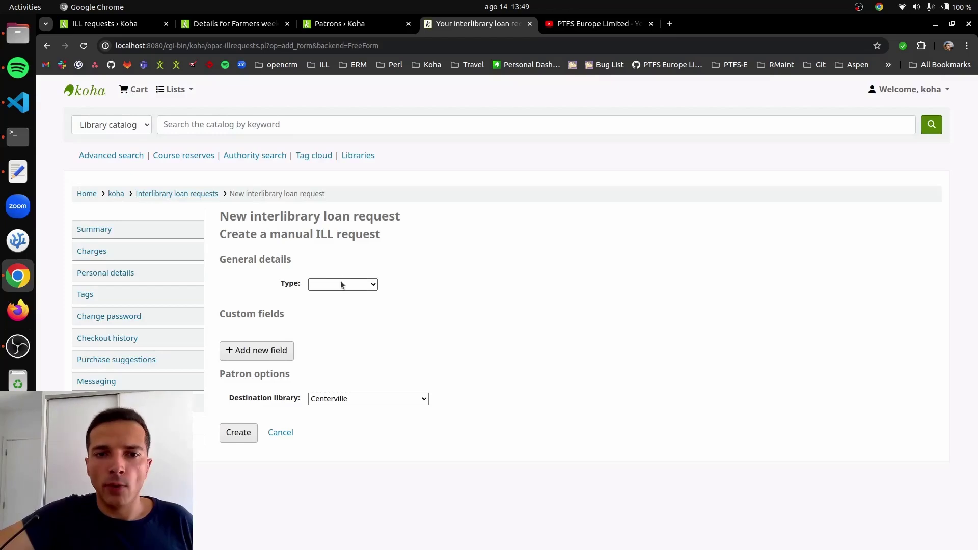
left_click(341, 284)
left_click(460, 314)
left_click(349, 285)
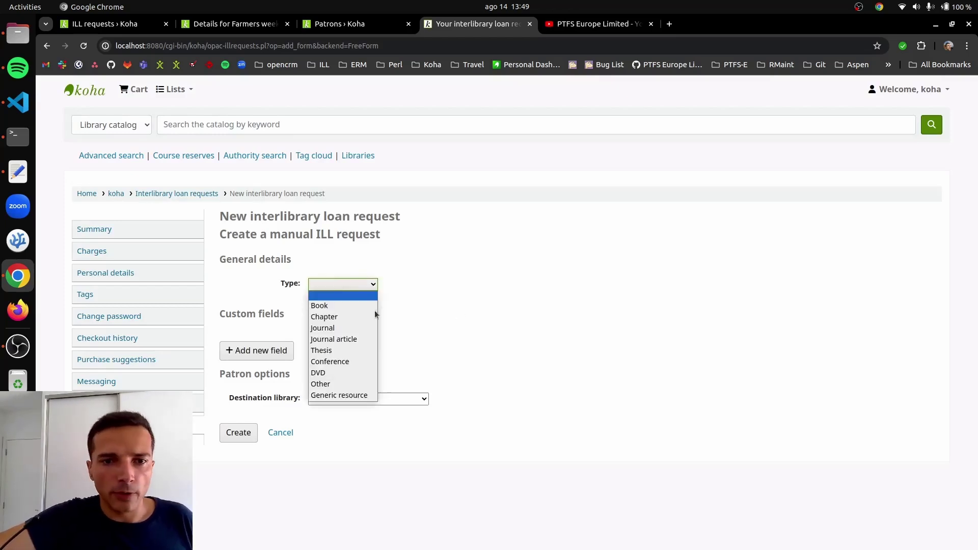
left_click(334, 339)
scroll(427, 447, "down", 2)
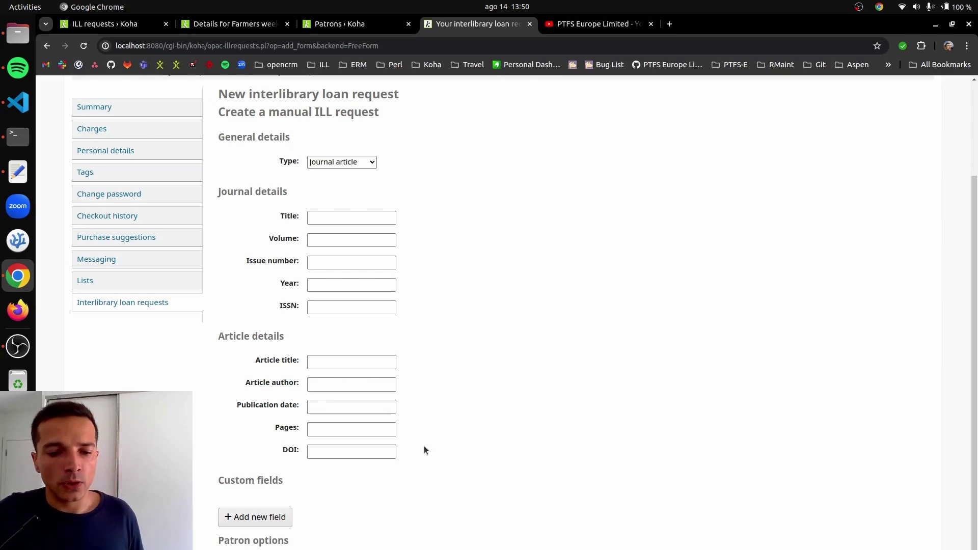
scroll(285, 224, "up", 3)
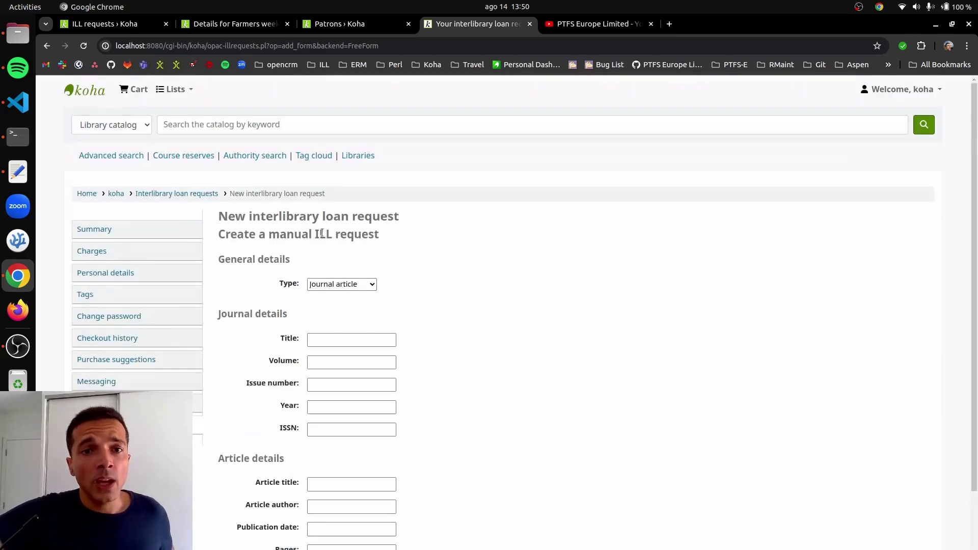
Leave the request form for the OPAC list of interlibrary loan requests and show the backends for a new request.
left_click(174, 193)
left_click(298, 237)
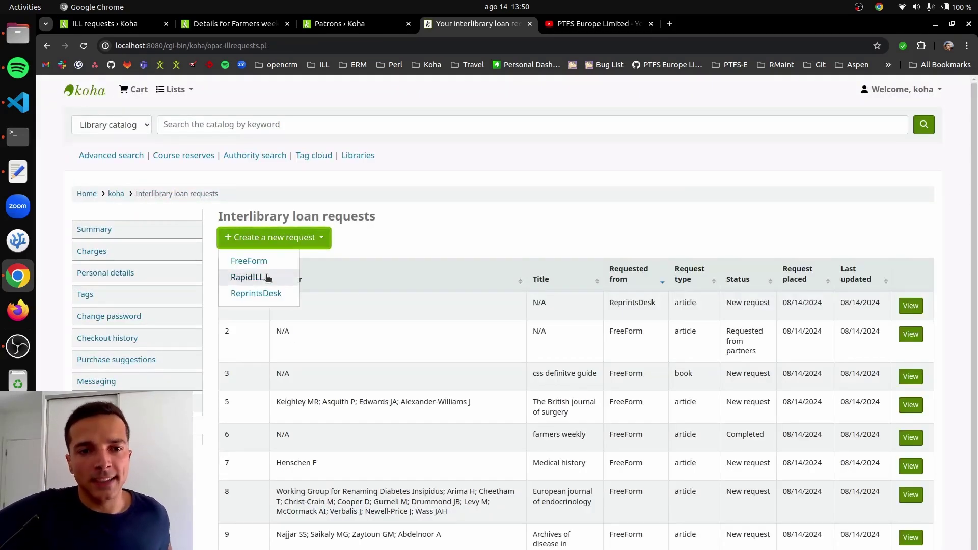
left_click(420, 257)
Reopen the FreeForm request form for a journal article and look through all its fields down to the destination library.
left_click(278, 242)
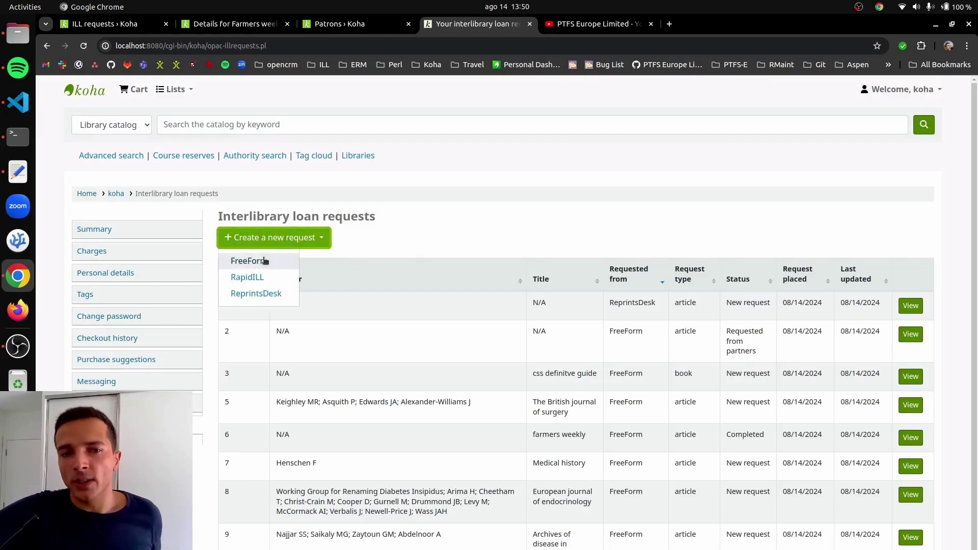
left_click(264, 261)
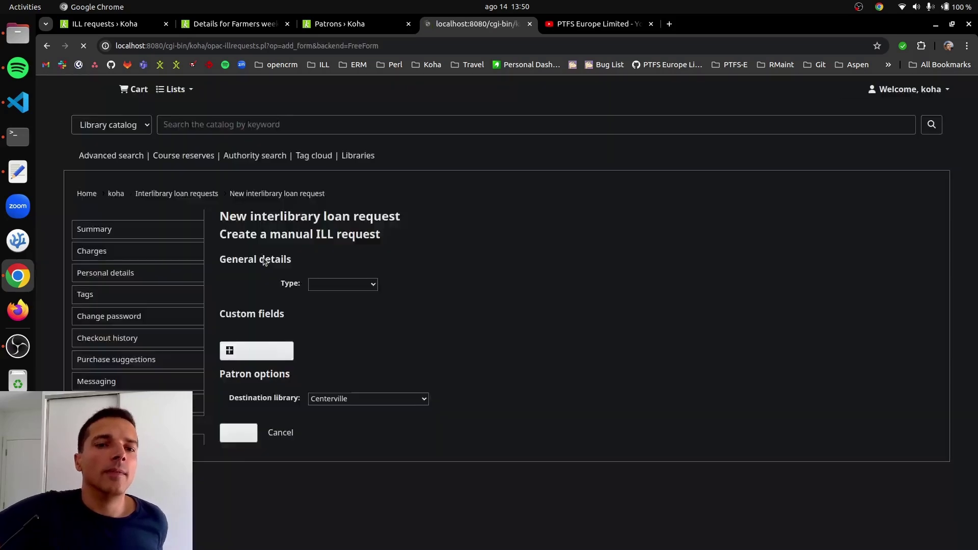
left_click(352, 284)
left_click(351, 339)
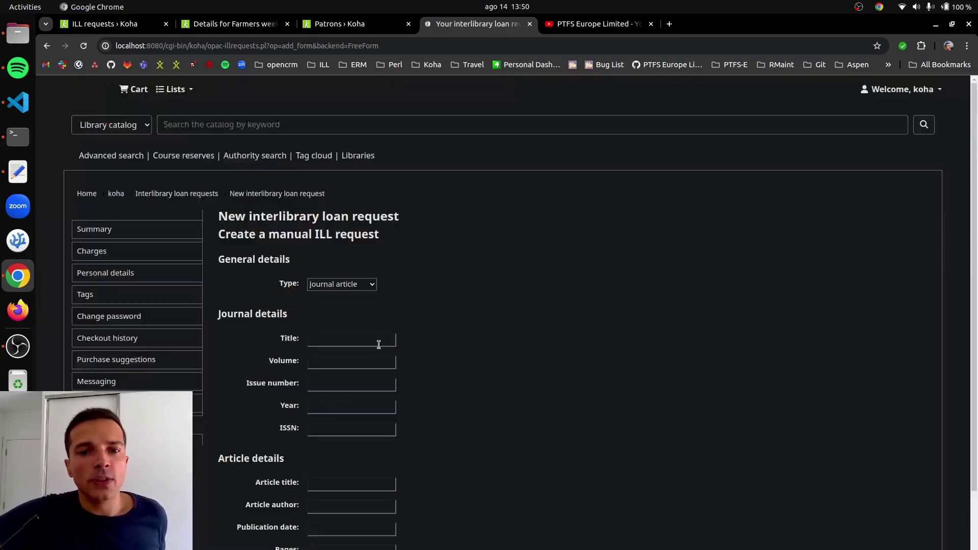
scroll(399, 358, "down", 3)
scroll(337, 427, "down", 1)
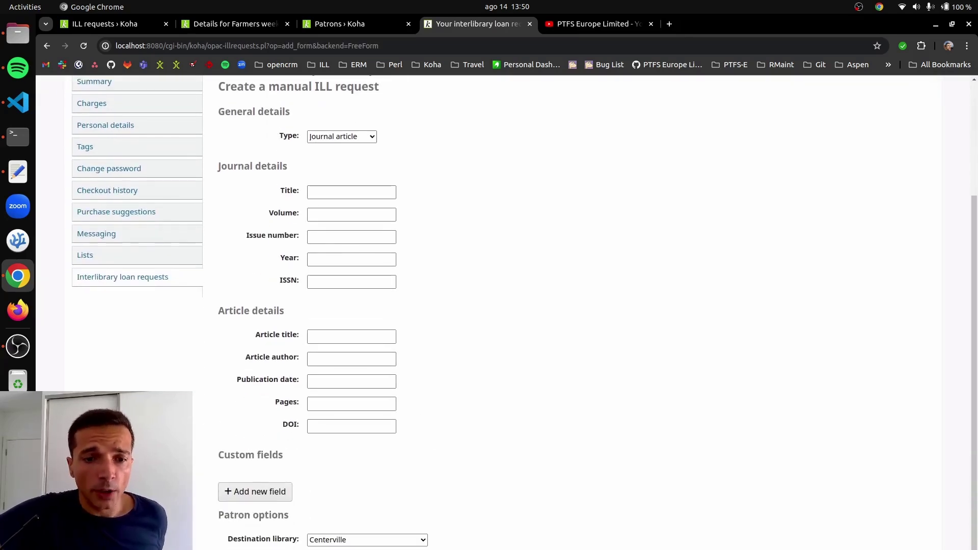
scroll(489, 310, "up", 3)
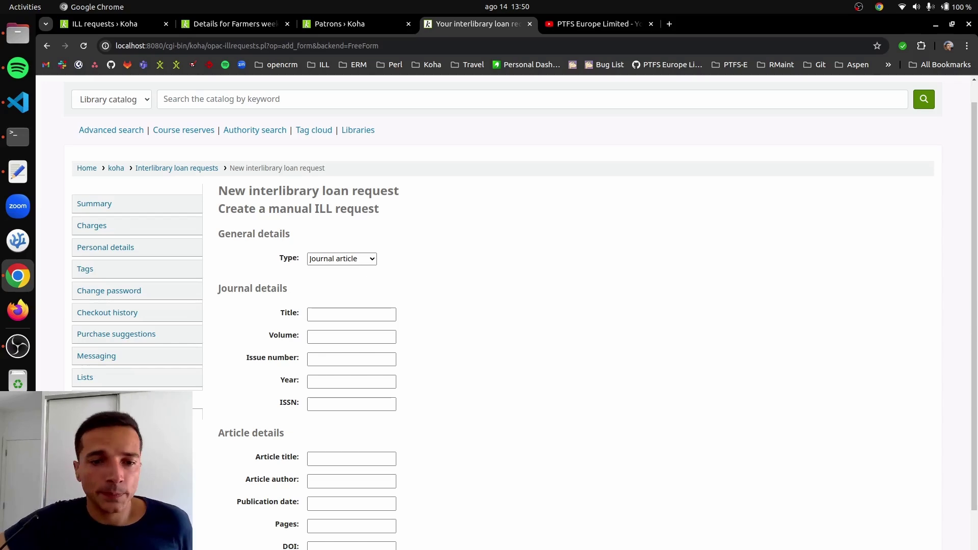
scroll(440, 511, "down", 2)
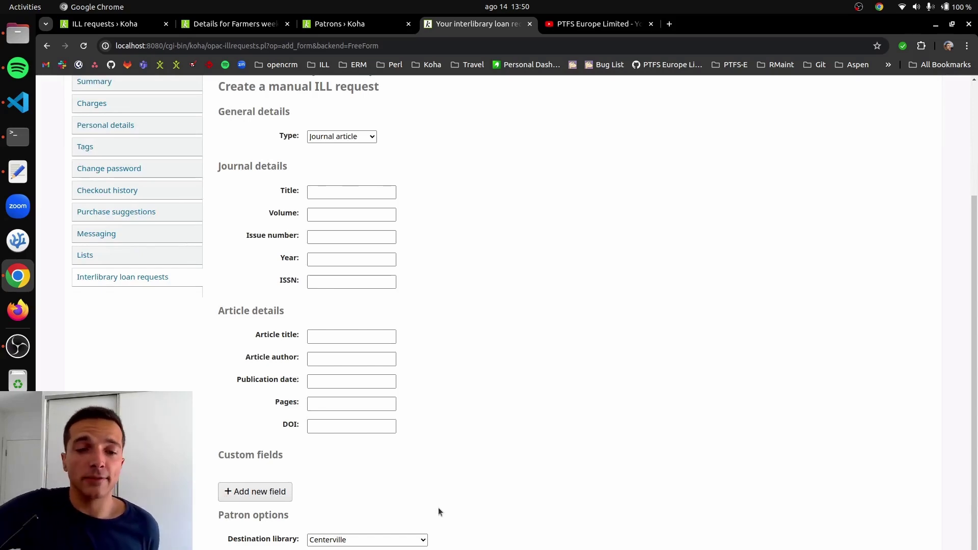
scroll(468, 478, "up", 3)
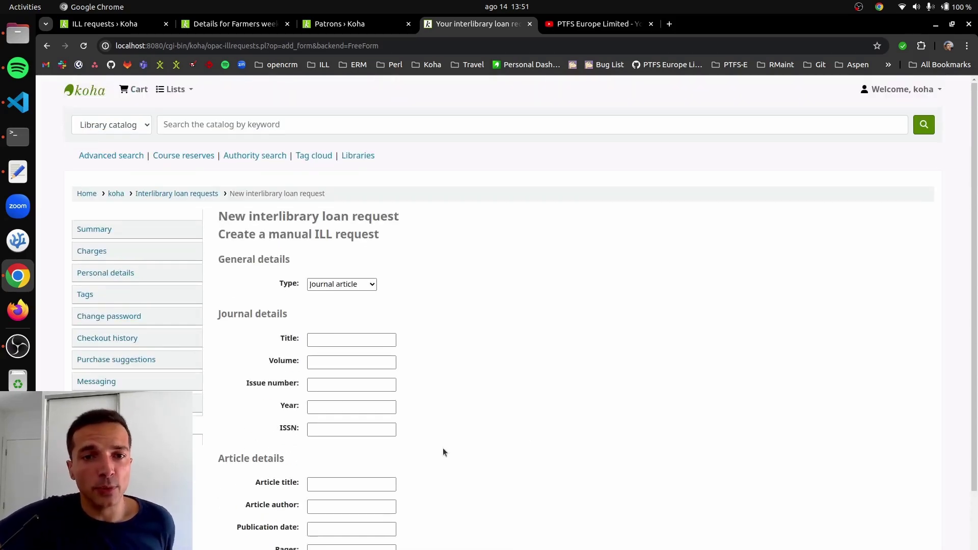
Return to the patron's interlibrary loan requests in the OPAC and look through the listed requests.
left_click(189, 194)
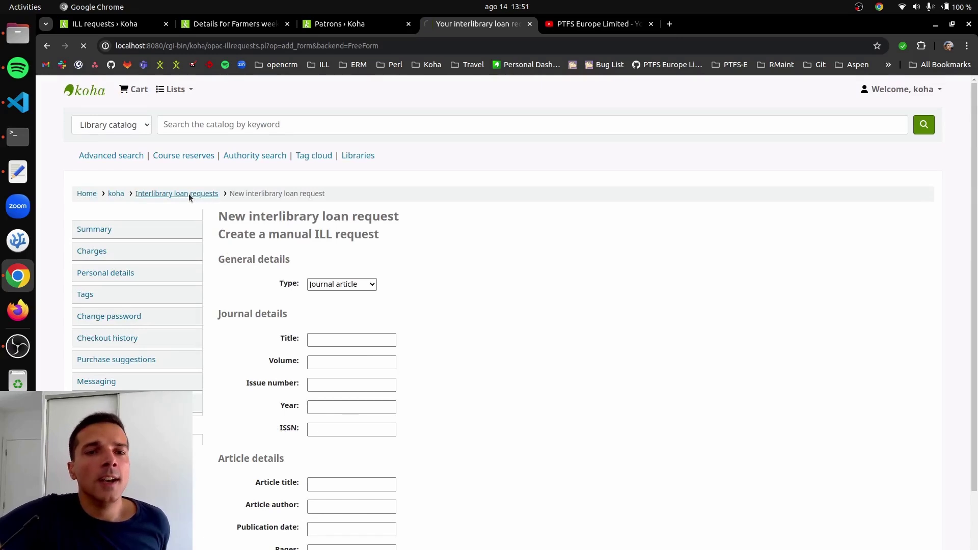
scroll(521, 222, "down", 3)
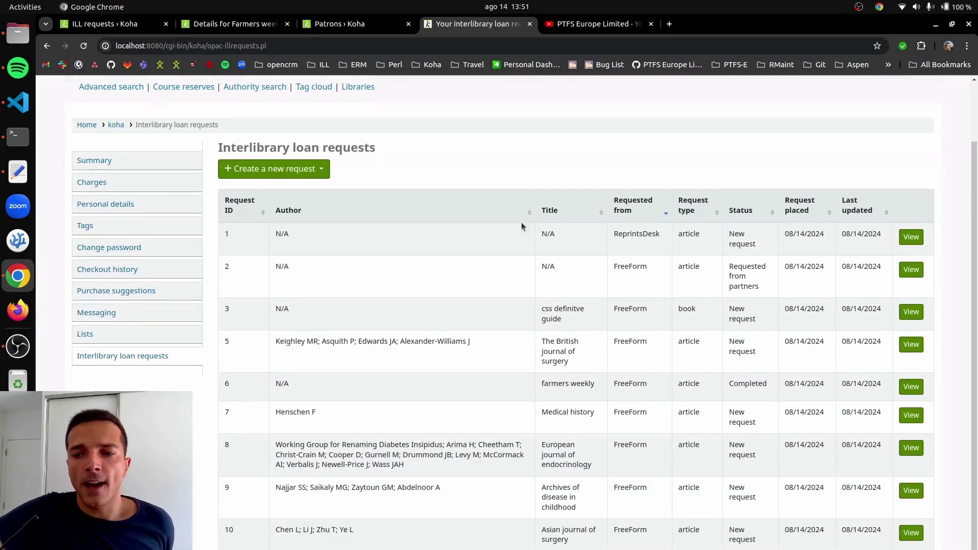
scroll(513, 273, "up", 3)
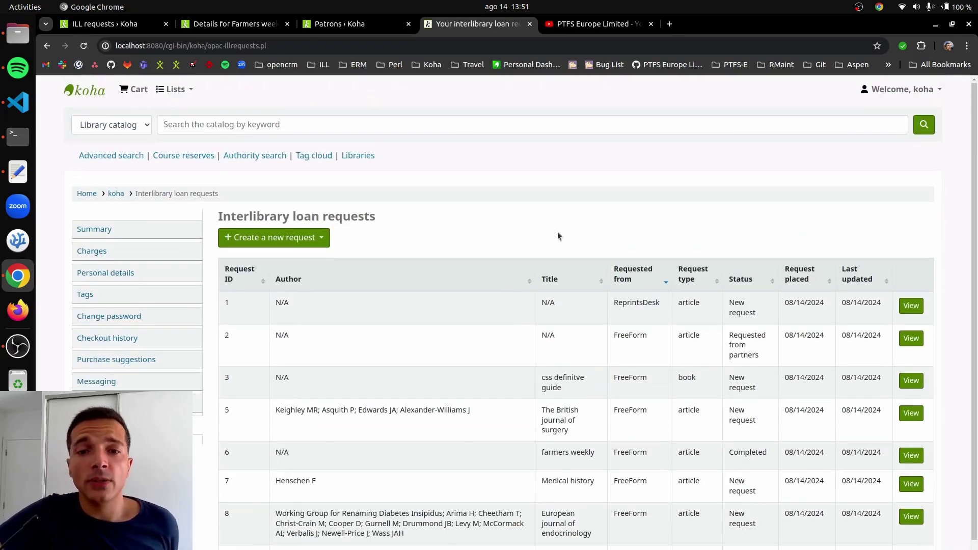